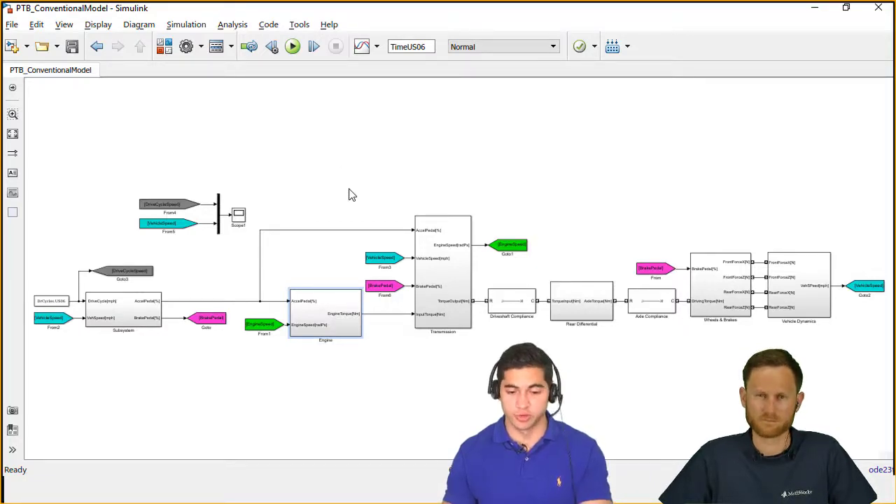
- Bring the fuel mass flow and actual torque surface plots forward and place them side by side
key(alt+Tab)
click(343, 315)
key(alt+Tab)
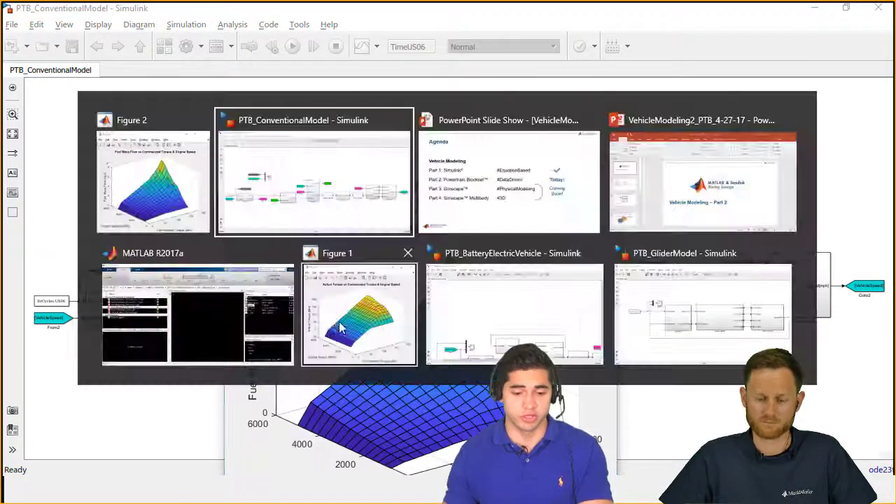
click(357, 315)
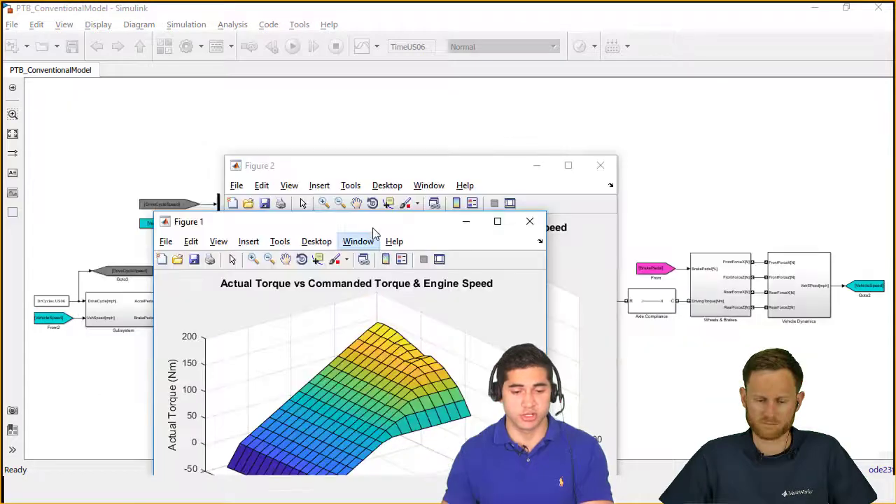
drag(394, 214, 732, 85)
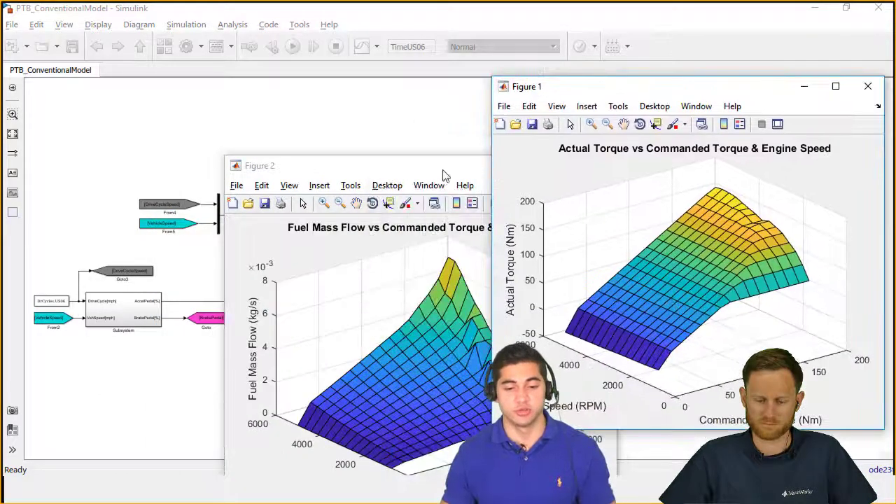
drag(438, 168, 311, 80)
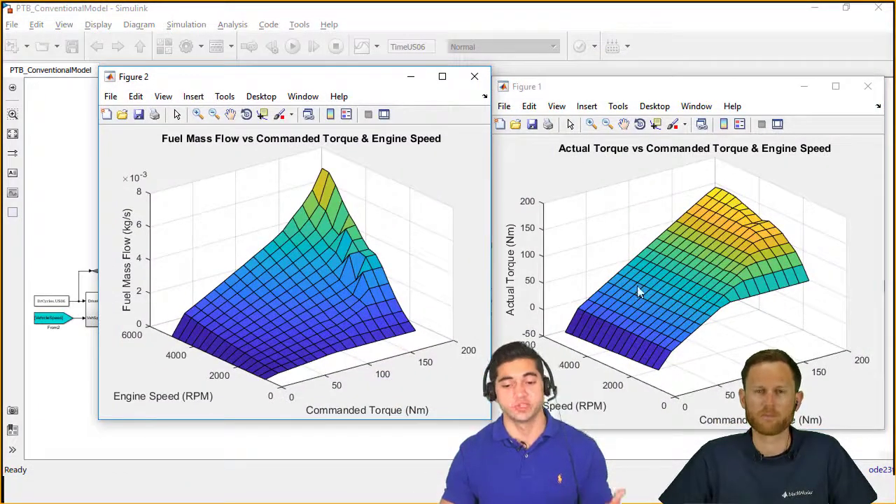
- Rotate the actual torque surface, close that plot, then rotate the fuel mass flow surface in 3D
click(656, 278)
drag(656, 277, 645, 300)
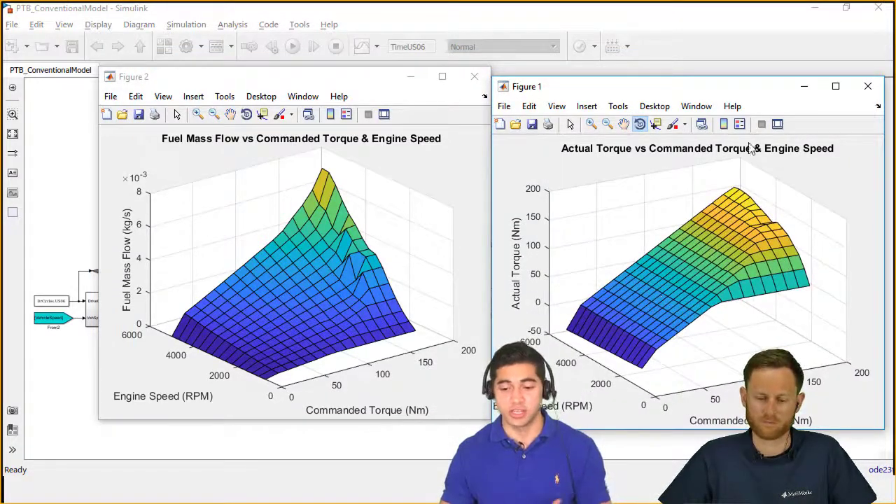
click(869, 92)
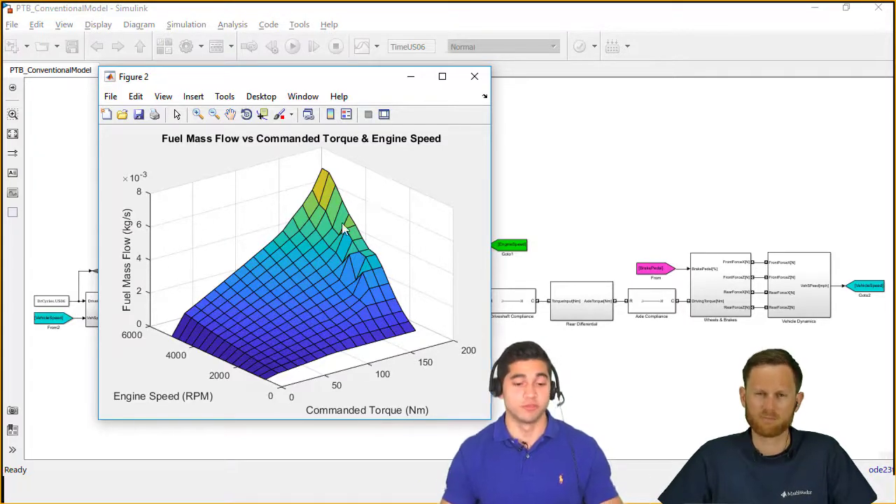
click(247, 114)
drag(274, 235, 322, 263)
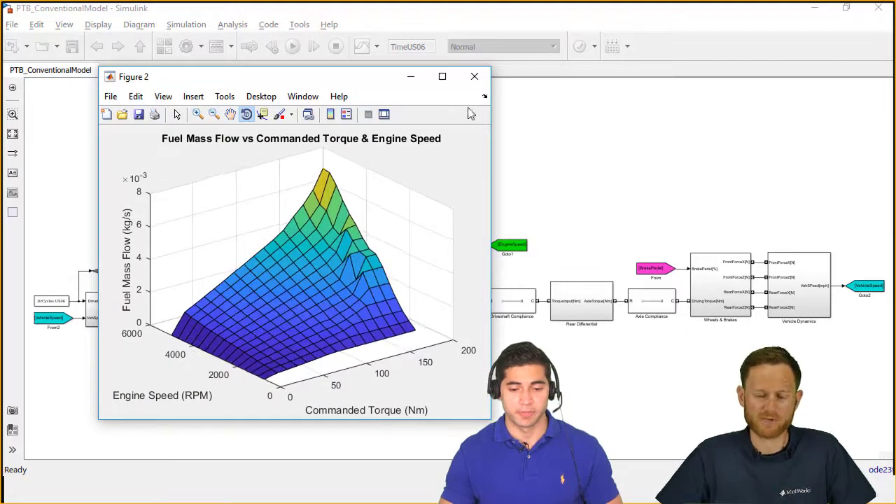
- Close the fuel mass flow surface plot (Figure 2)
click(475, 76)
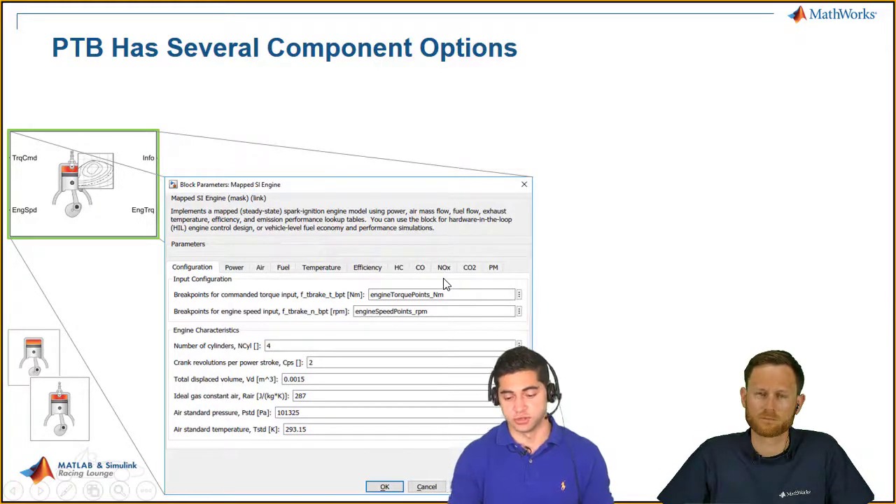
- Advance the slide to show the transmission block options and the gear-shift chart
click(446, 284)
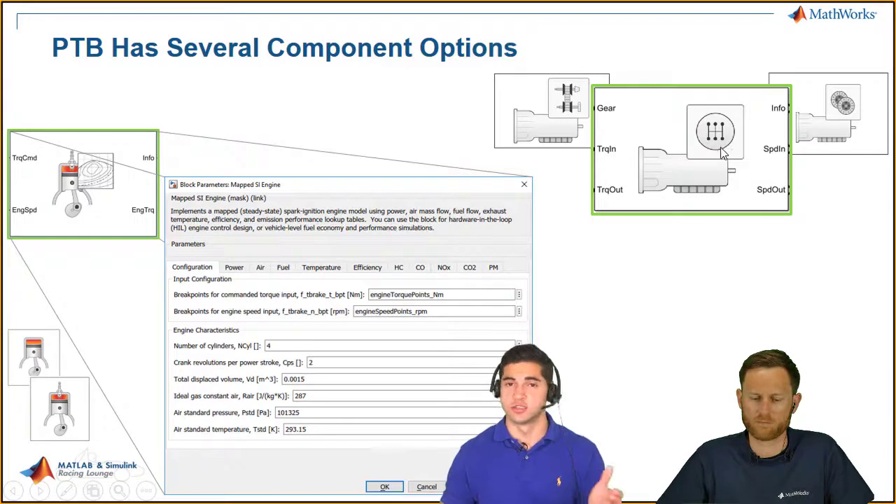
click(723, 211)
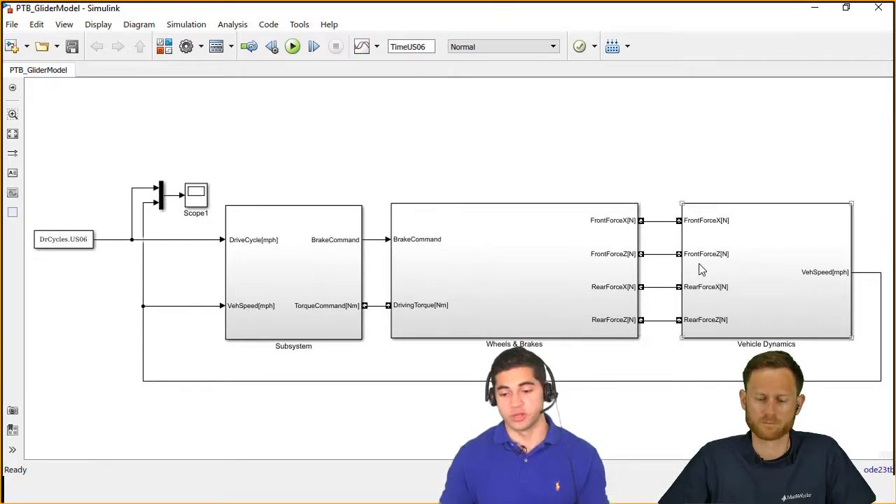
- Open PTB_GliderModel's Vehicle Dynamics block to reveal the Vehicle Body 1DOF Longitudinal block
drag(519, 173, 579, 279)
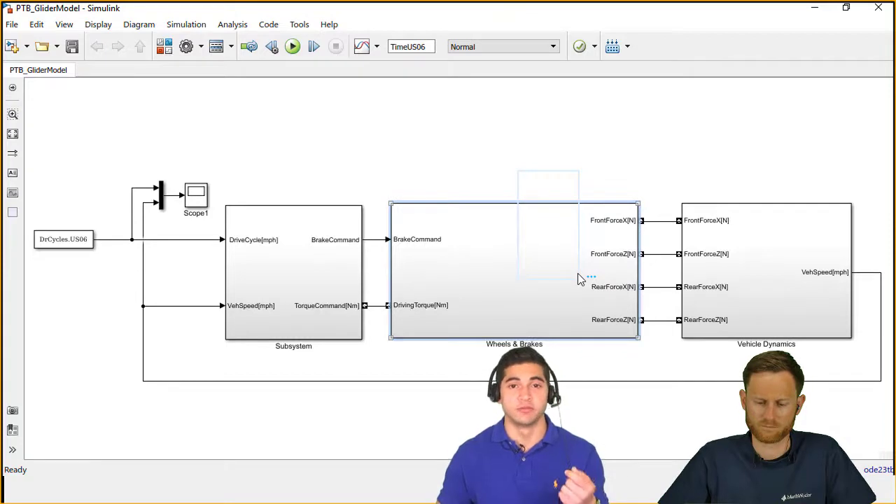
click(756, 277)
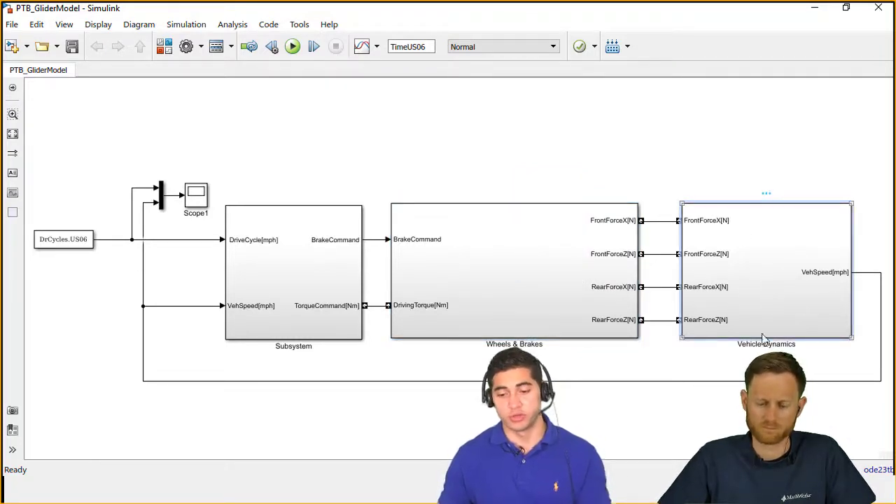
double_click(744, 253)
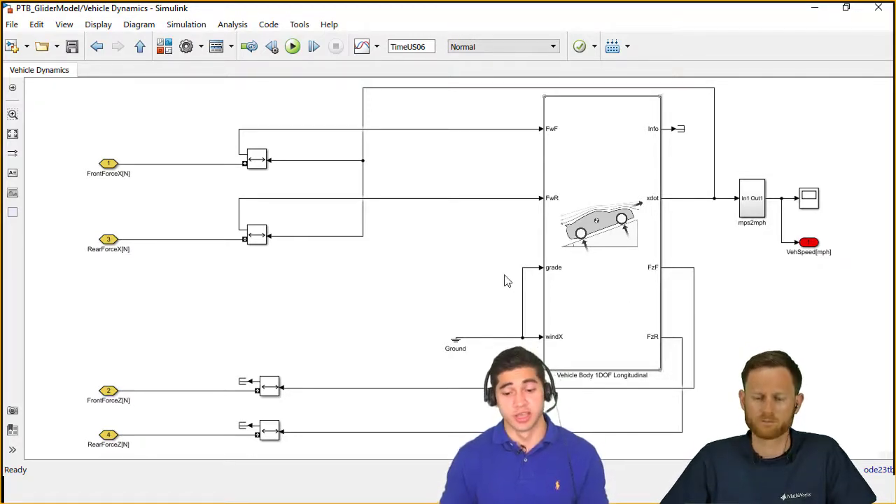
click(560, 235)
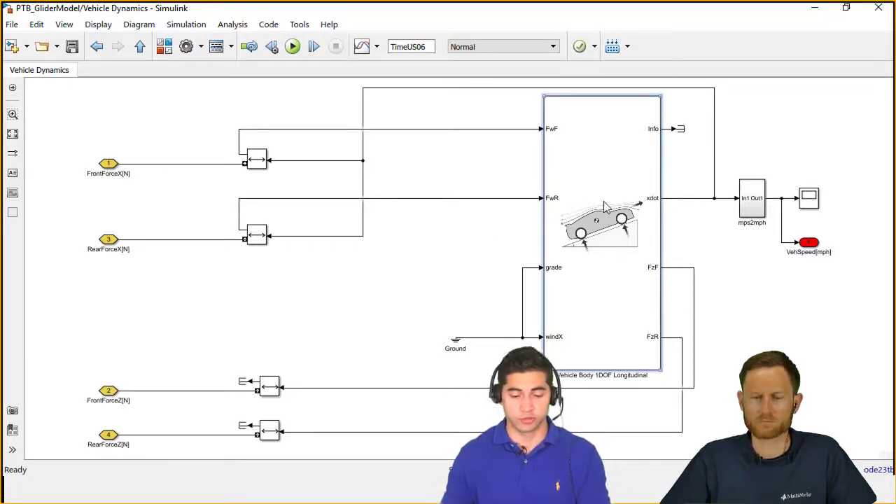
right_click(649, 226)
mouse_move(689, 284)
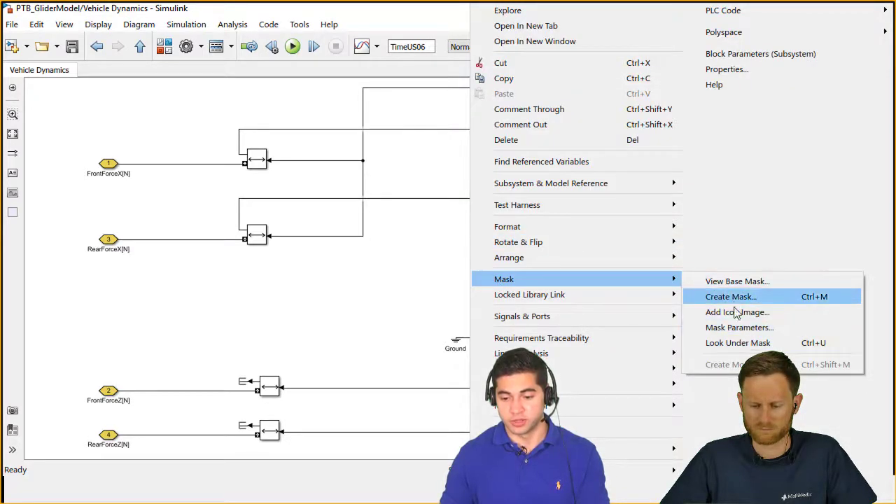
click(728, 343)
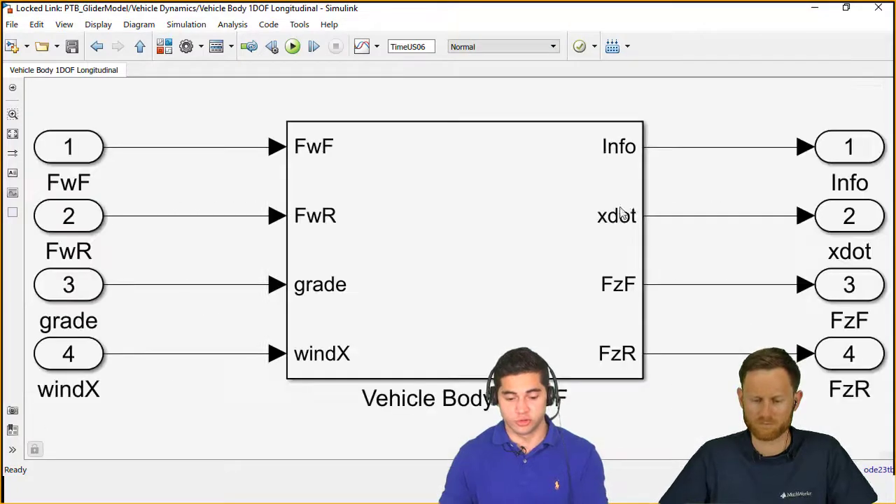
double_click(558, 236)
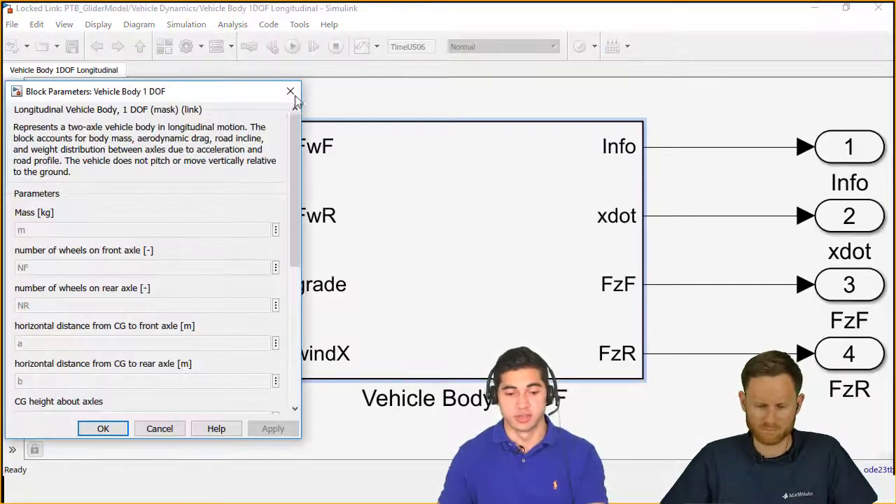
key(Escape)
key(ctrl+u)
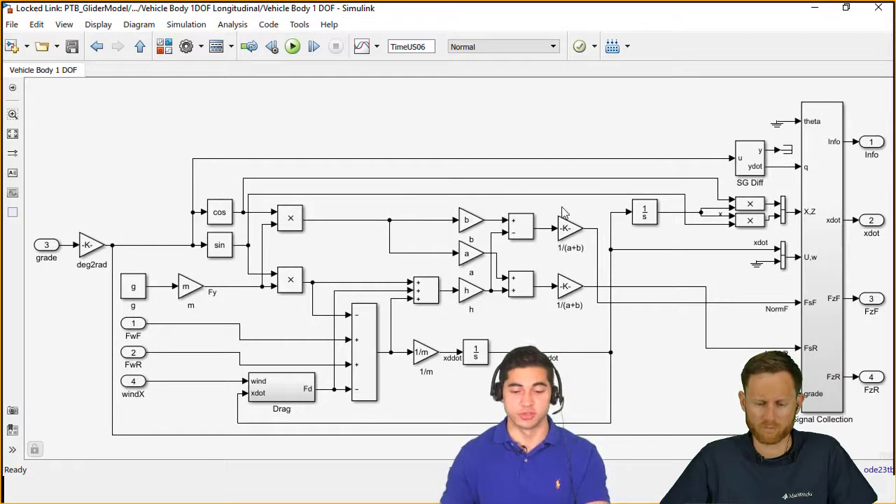
key(Escape)
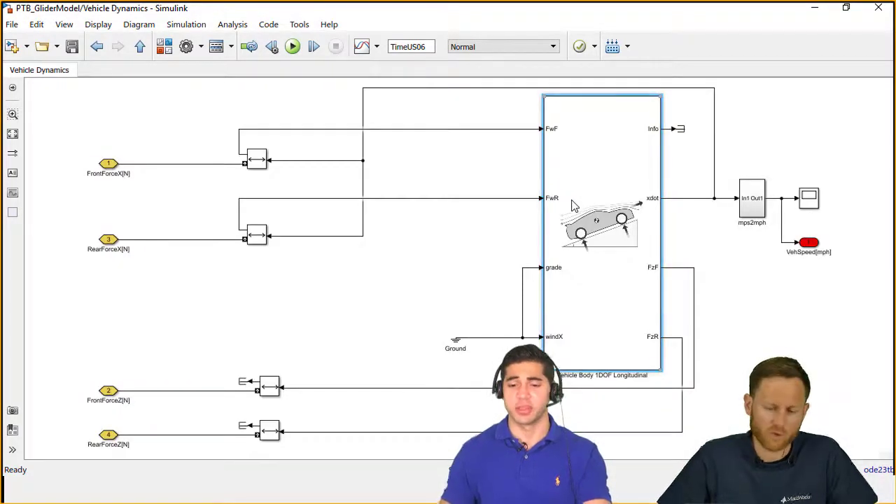
- Review the Vehicle Body 1DOF Longitudinal parameters' Environment and Longitudinal sections, closing without changes
double_click(597, 221)
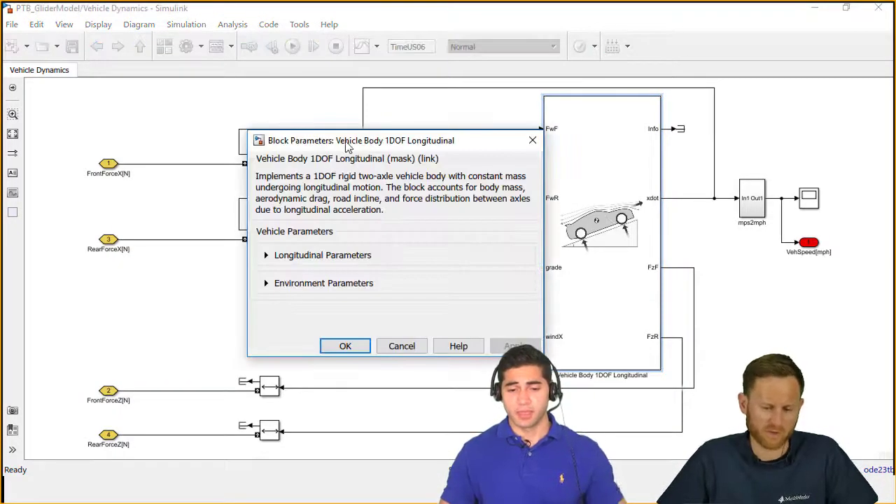
drag(347, 145, 273, 138)
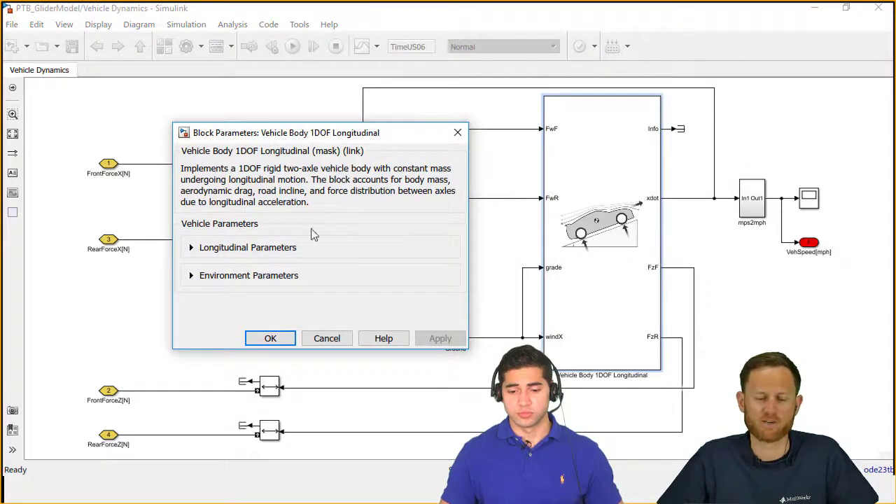
click(202, 276)
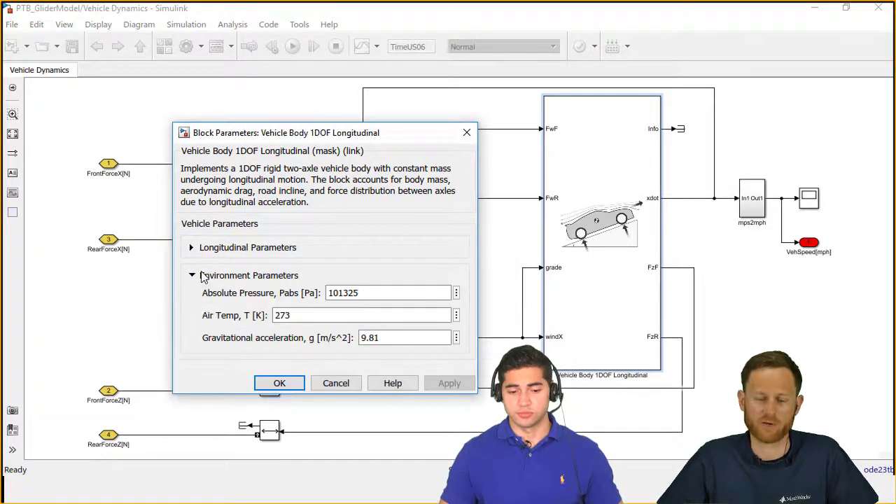
click(206, 252)
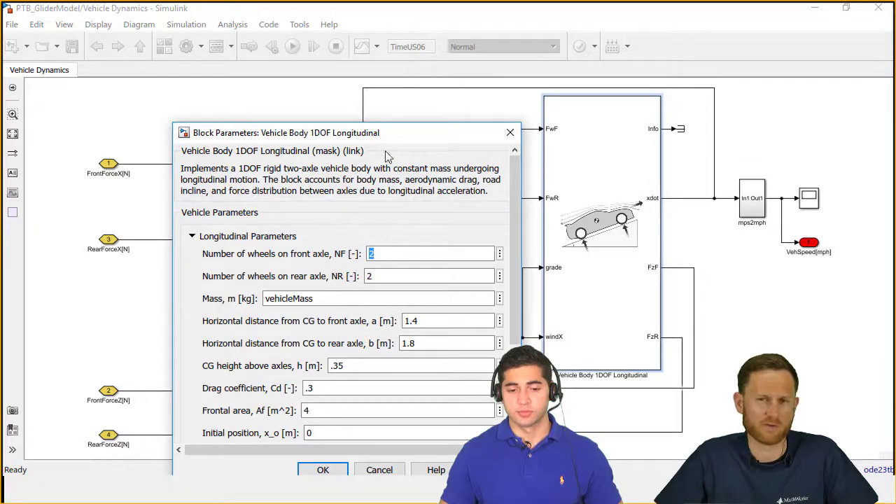
drag(378, 137, 320, 82)
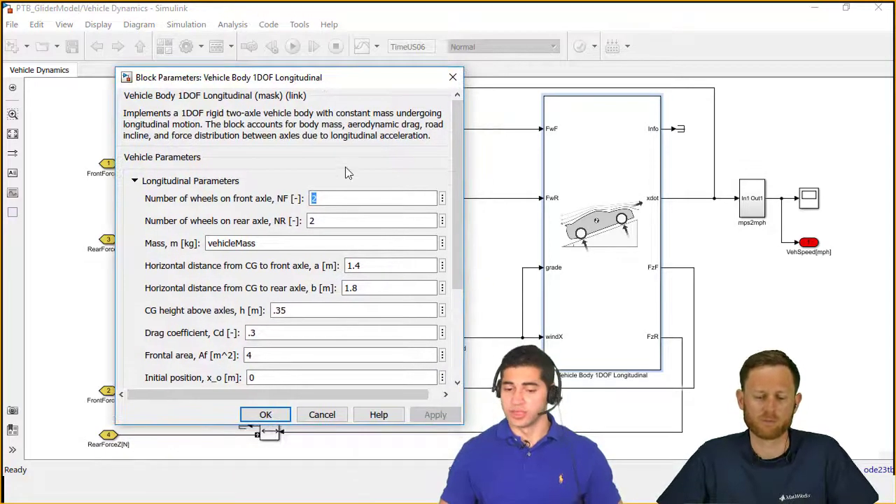
scroll(312, 240, down, 3)
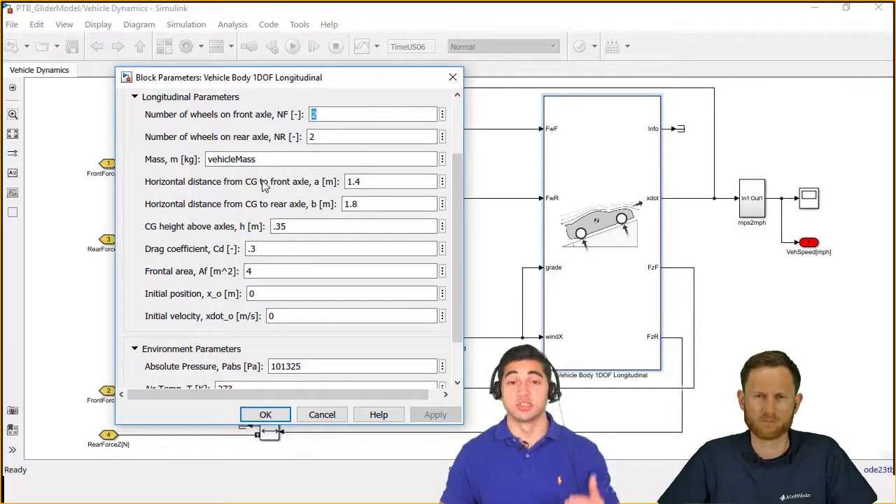
click(268, 413)
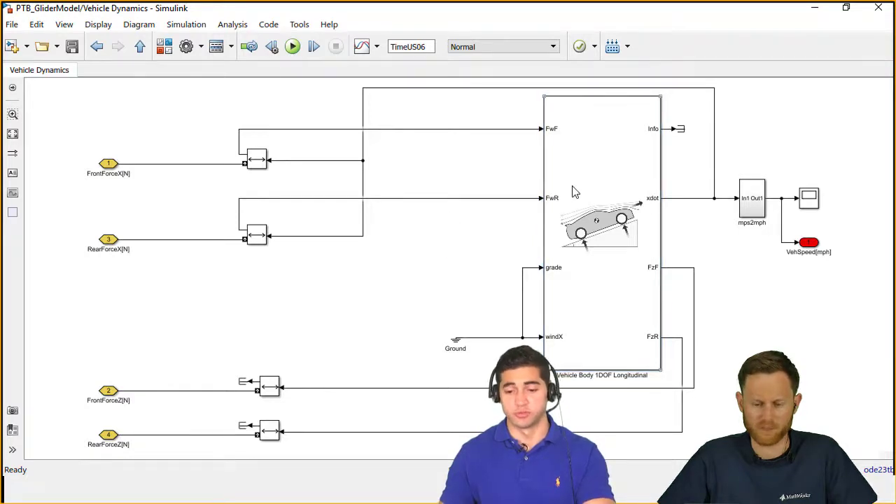
- Open Wheels & Brakes fitted to view and select the front and rear disk-brake wheel blocks
key(Escape)
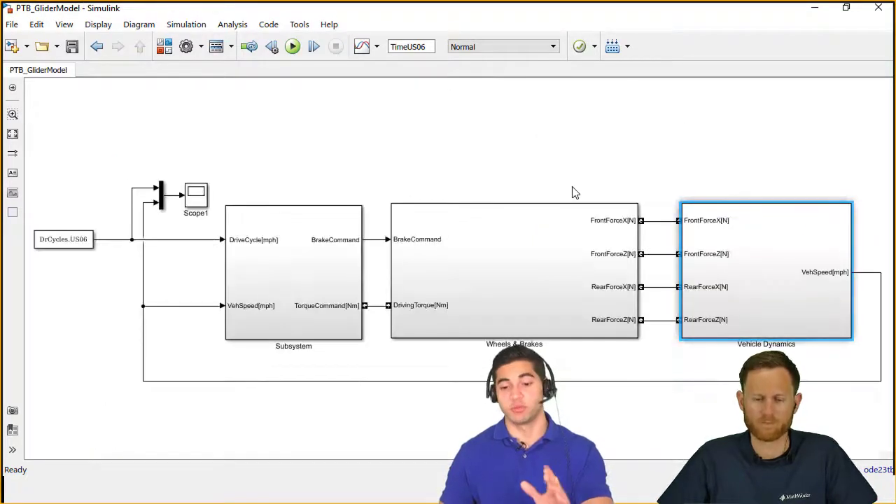
double_click(631, 268)
key(space)
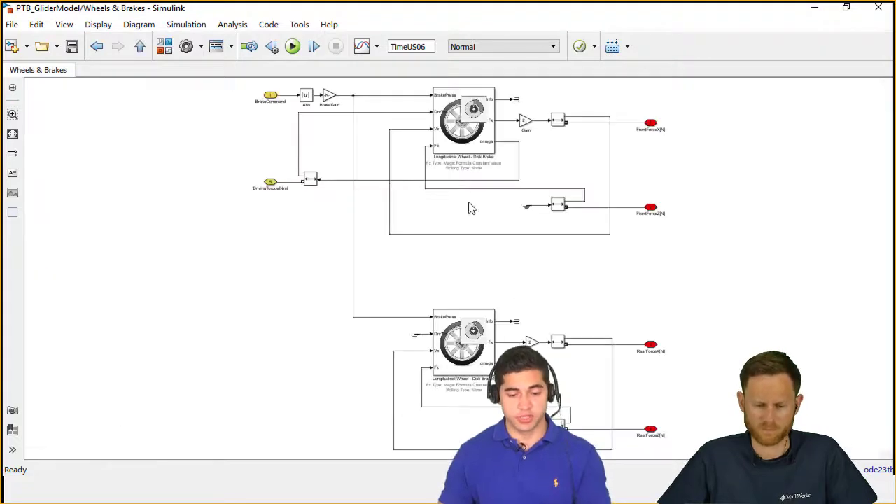
click(455, 124)
click(477, 316)
scroll(494, 279, up, 1)
key(space)
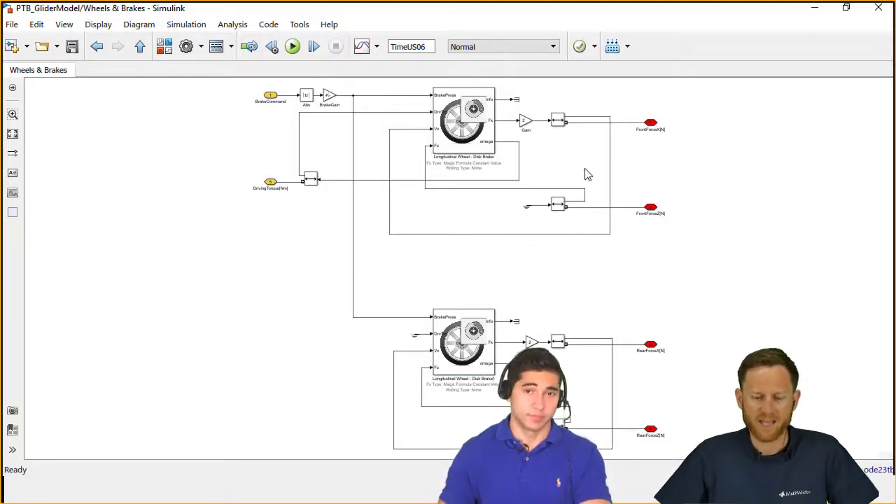
key(Escape)
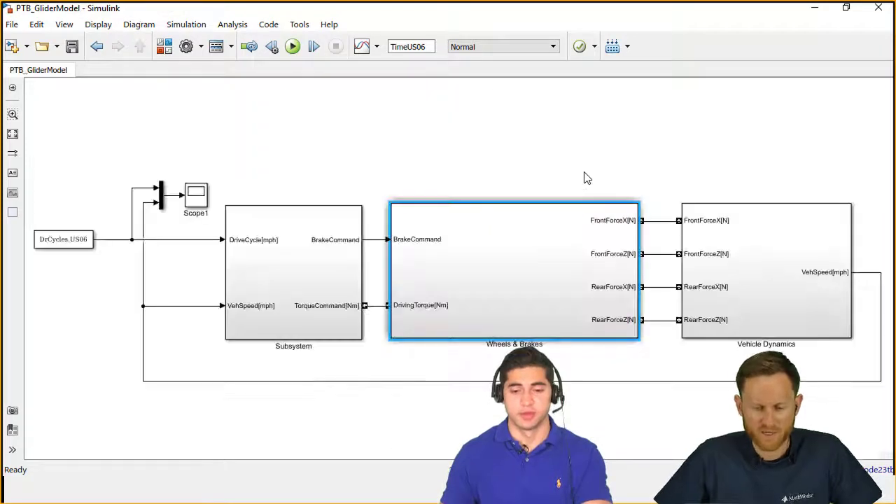
double_click(540, 246)
- Open the front Longitudinal Wheel - Disk Brake parameters and expand the Longitudinal Magic Formula section
click(482, 149)
double_click(481, 150)
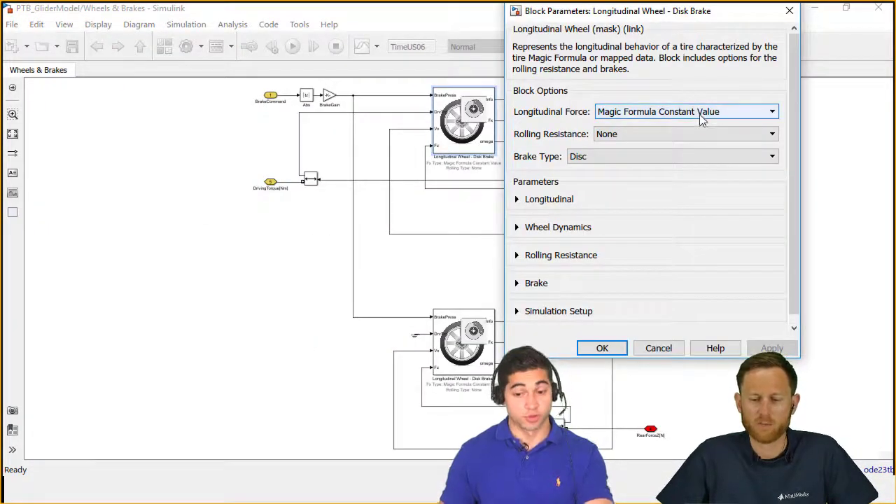
click(518, 200)
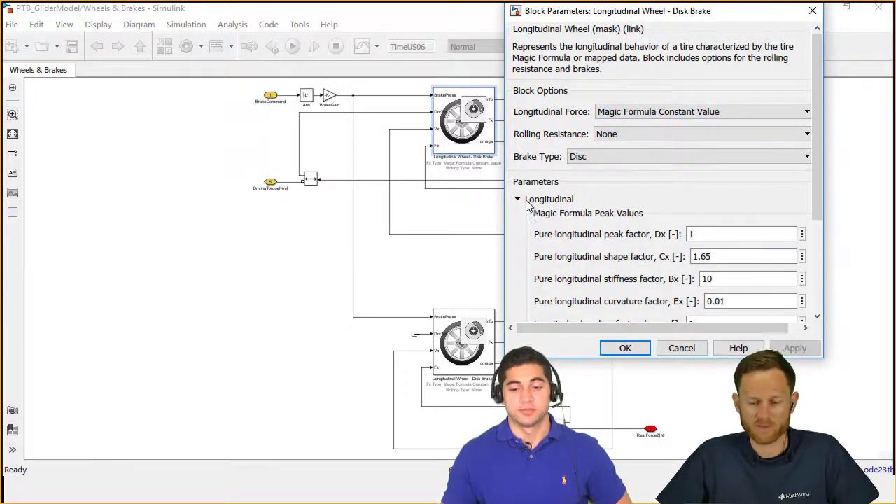
scroll(583, 249, down, 1)
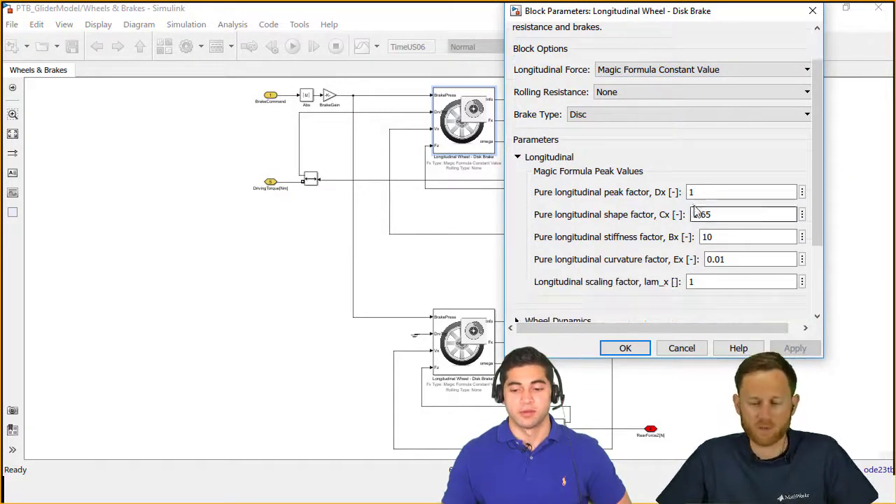
scroll(689, 211, up, 1)
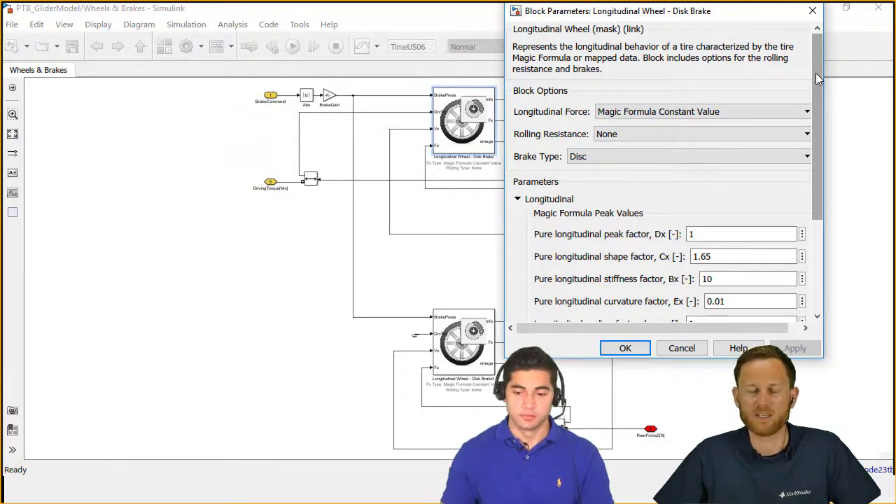
drag(822, 91, 822, 115)
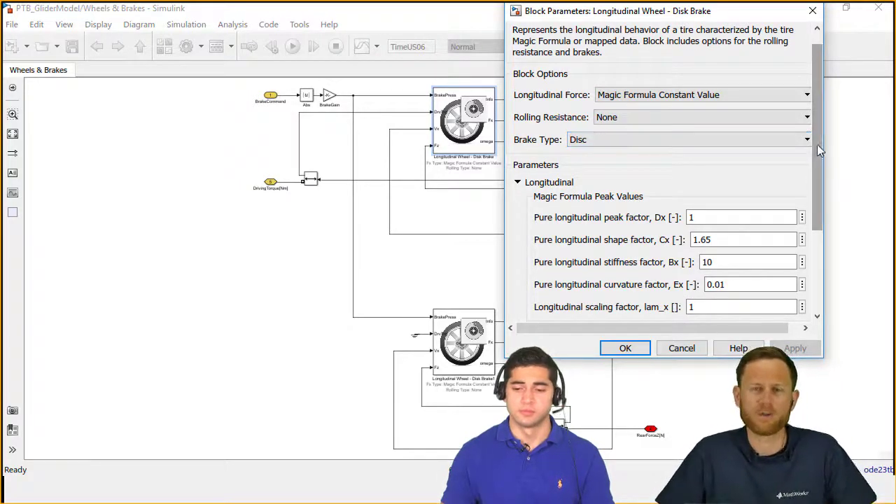
drag(818, 145, 816, 130)
- Close the wheel parameters, trace the PID Controller signal lines in Subsystem, then return to top level
click(812, 11)
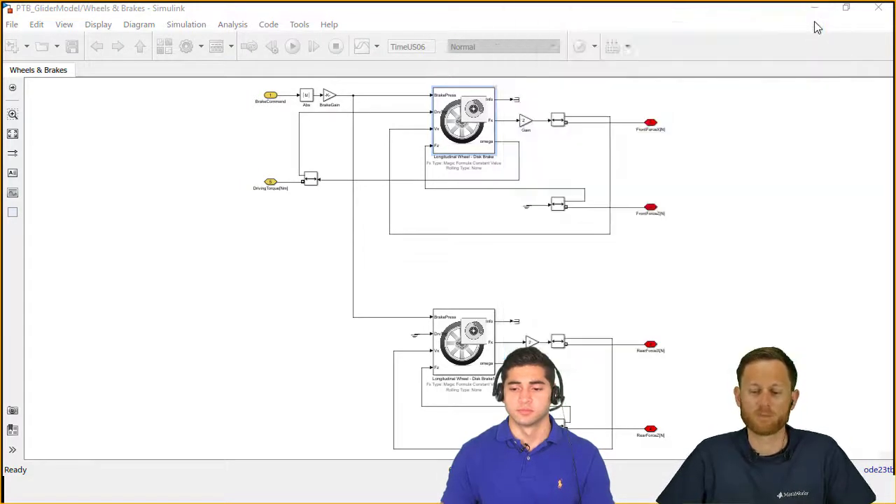
key(Escape)
click(761, 231)
double_click(331, 287)
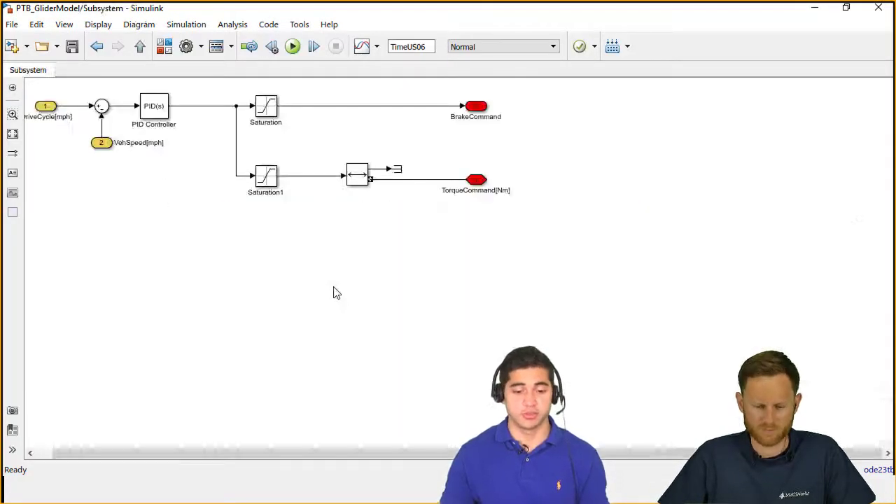
key(space)
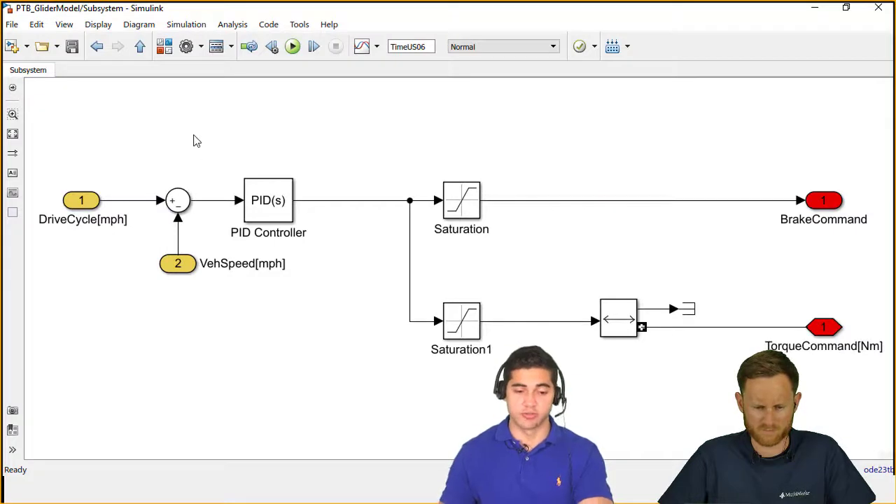
drag(191, 156, 231, 216)
drag(336, 168, 428, 311)
click(414, 184)
key(Escape)
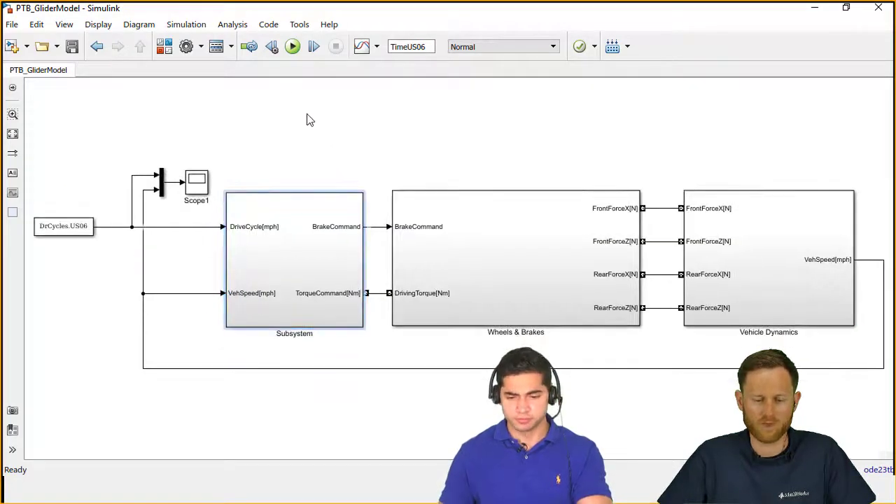
- Run the glider simulation and maximize Scope1 to view the ~596 s drive-cycle trace
click(292, 47)
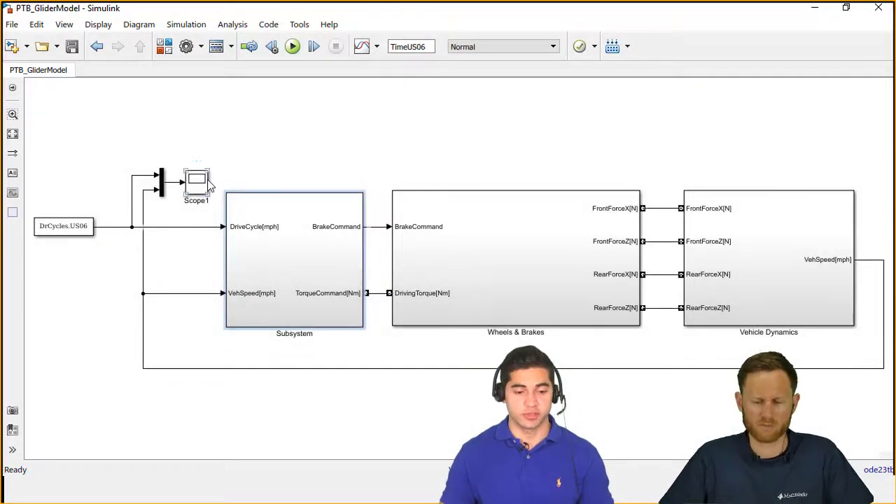
double_click(208, 184)
drag(343, 307, 406, 28)
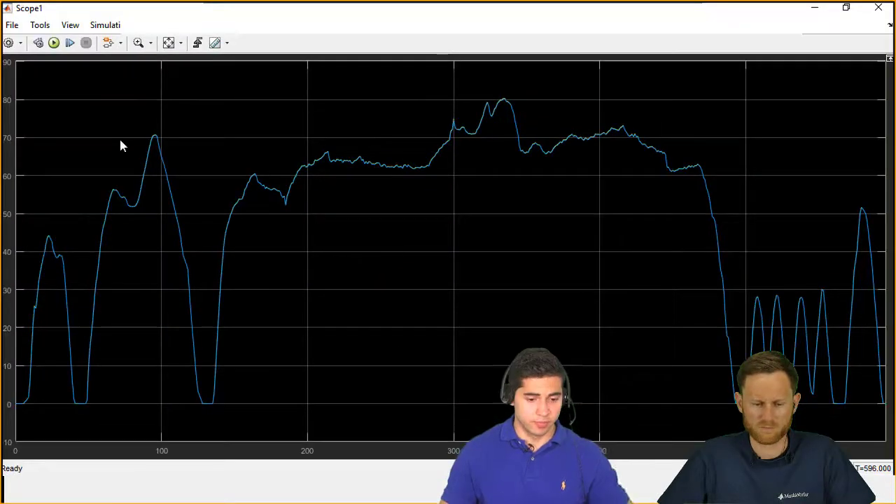
- Close Scope1 and bring up the PTB_BatteryElectricVehicle model maximized and fitted to view
click(879, 9)
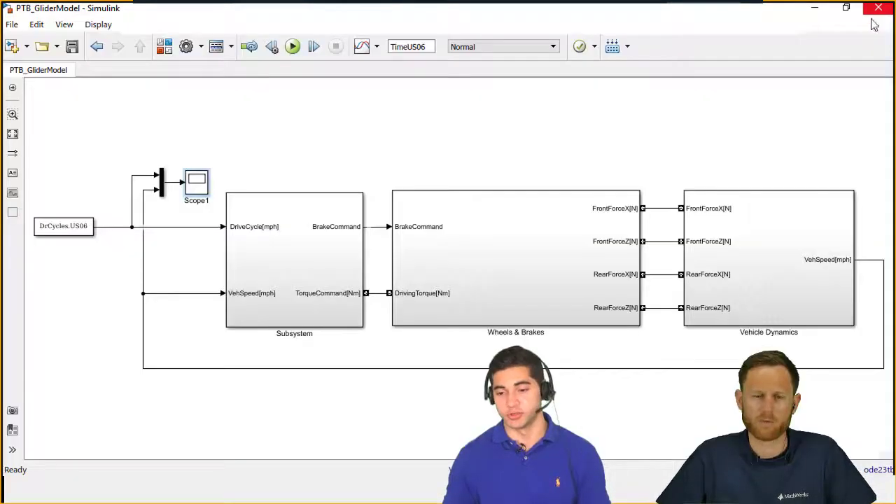
key(alt+Tab)
key(alt+Tab)
key(alt+Tab)
double_click(461, 29)
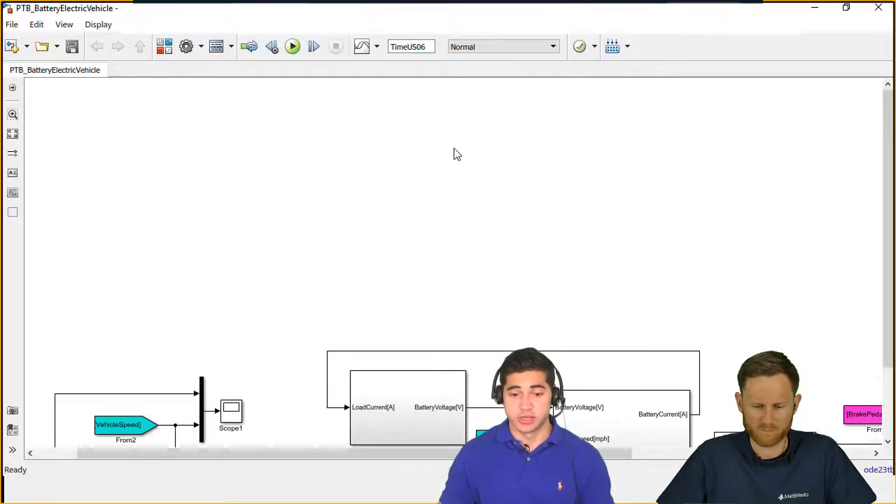
key(space)
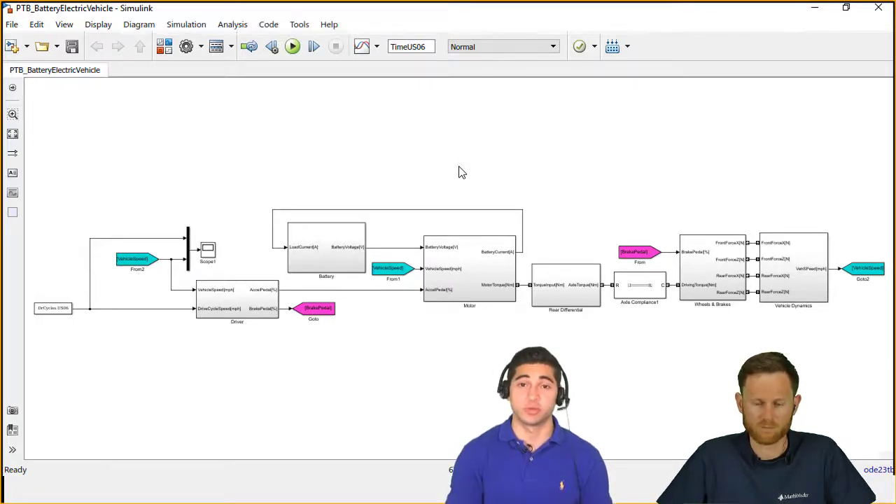
- Select the VehicleSpeed From1, Motor and Driver blocks in the electric vehicle diagram
click(402, 276)
click(462, 288)
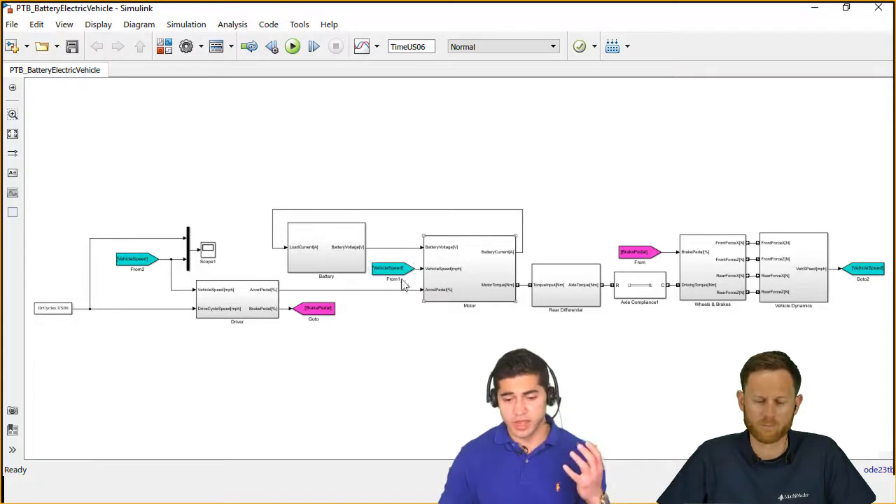
click(259, 306)
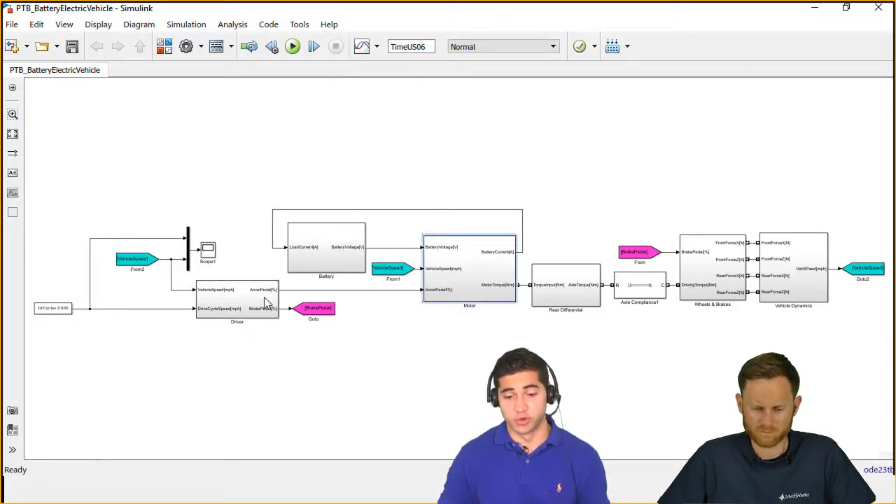
drag(234, 271, 274, 328)
scroll(459, 274, up, 1)
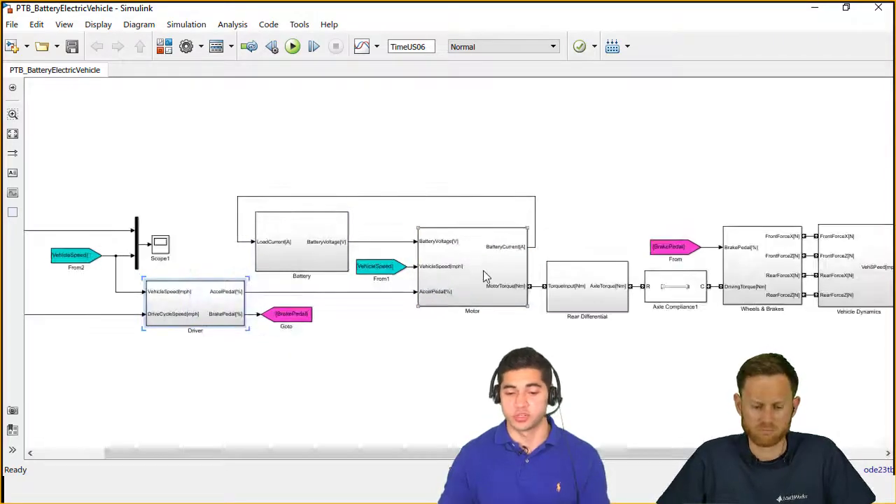
double_click(483, 271)
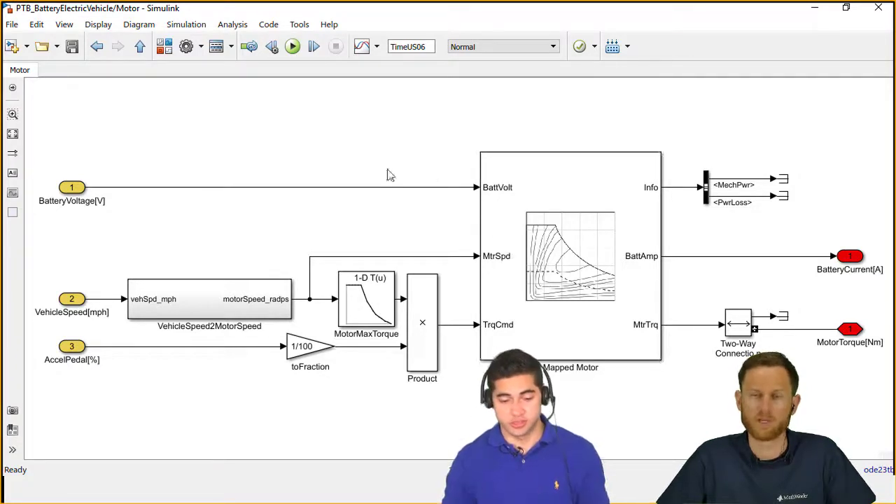
click(300, 223)
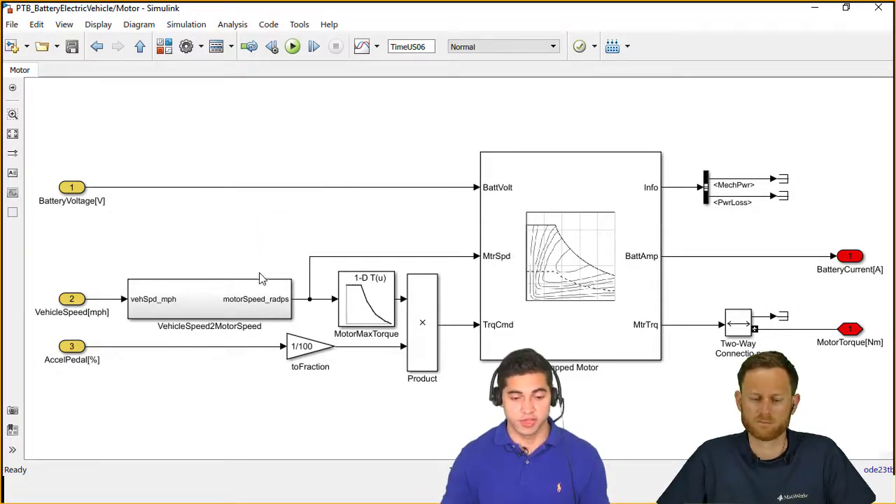
click(213, 313)
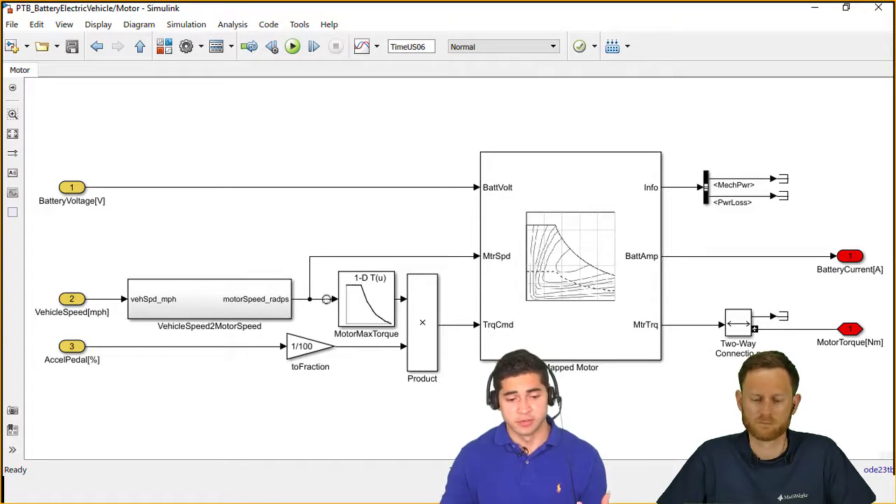
click(360, 293)
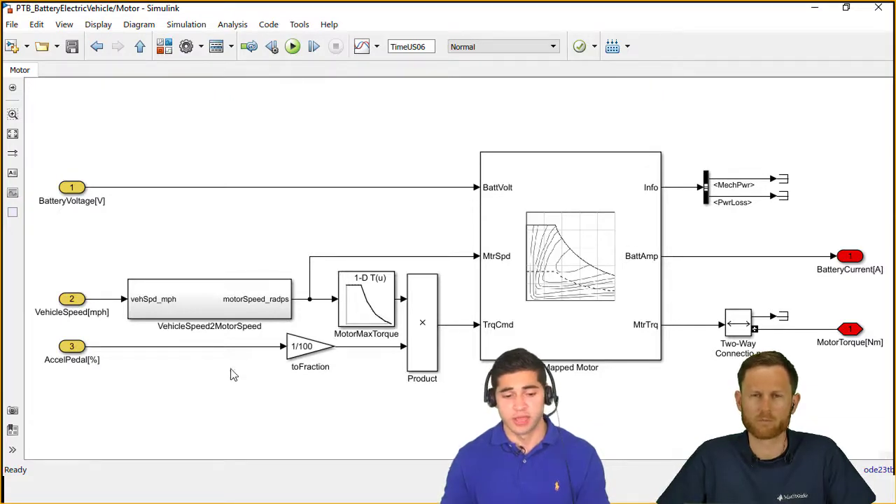
click(357, 370)
drag(357, 369, 253, 351)
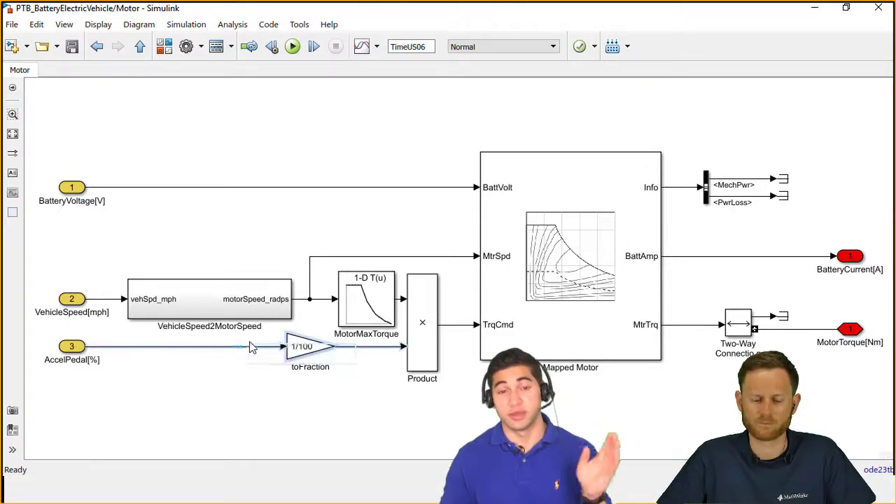
shift+click(415, 345)
drag(461, 317, 492, 345)
drag(299, 170, 410, 208)
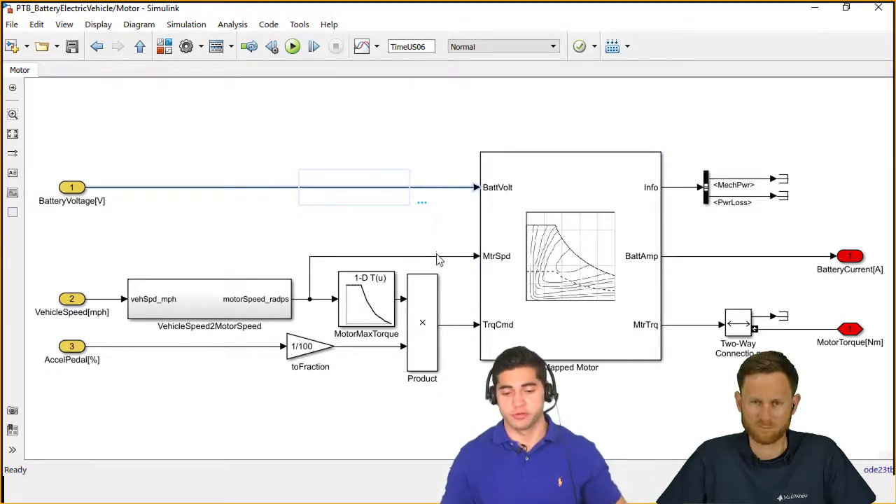
drag(344, 246, 429, 263)
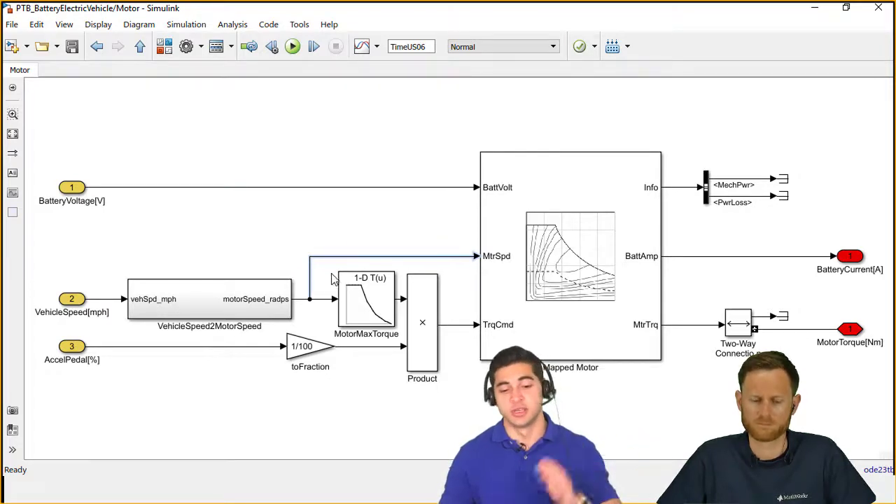
drag(439, 165, 483, 336)
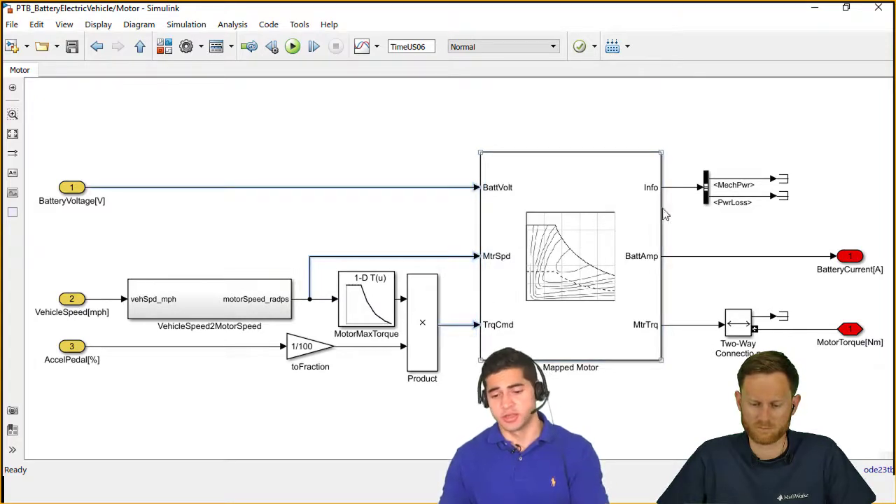
drag(706, 240, 749, 274)
drag(693, 294, 800, 382)
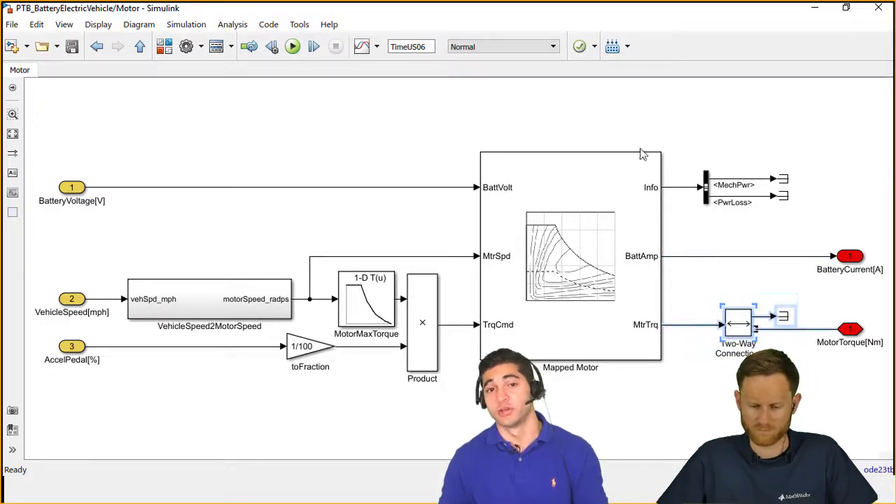
click(609, 175)
double_click(587, 210)
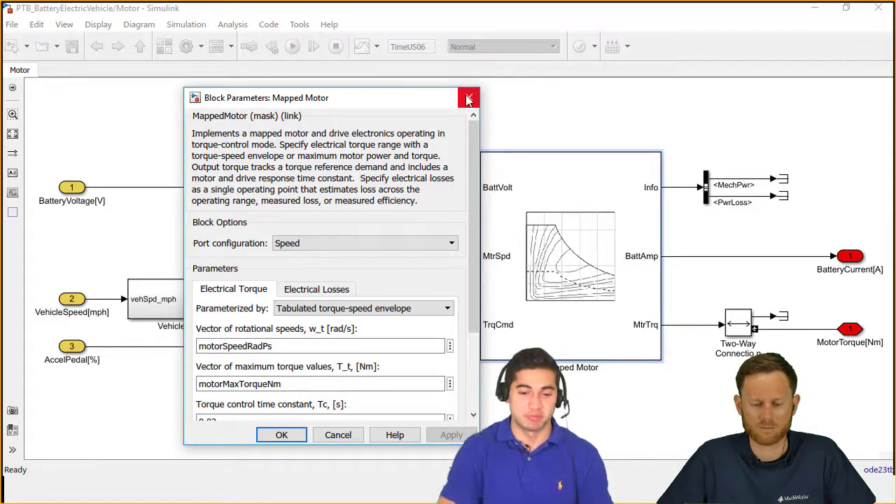
drag(473, 175, 488, 210)
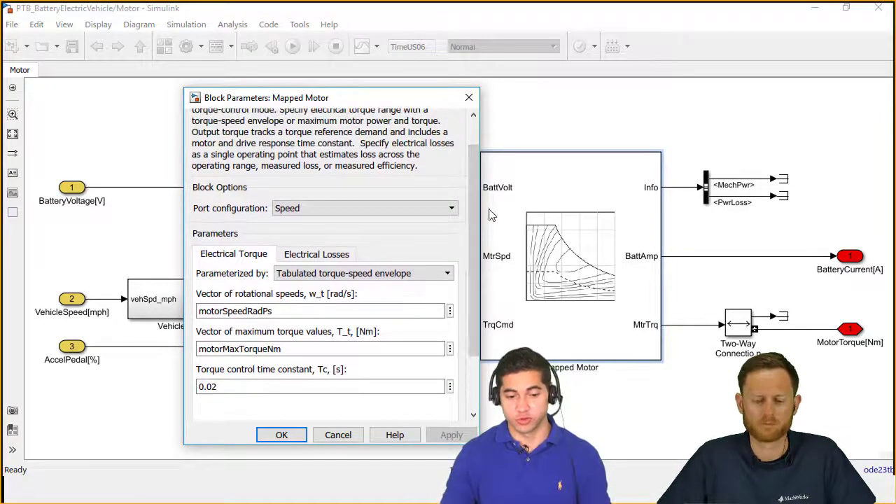
click(282, 436)
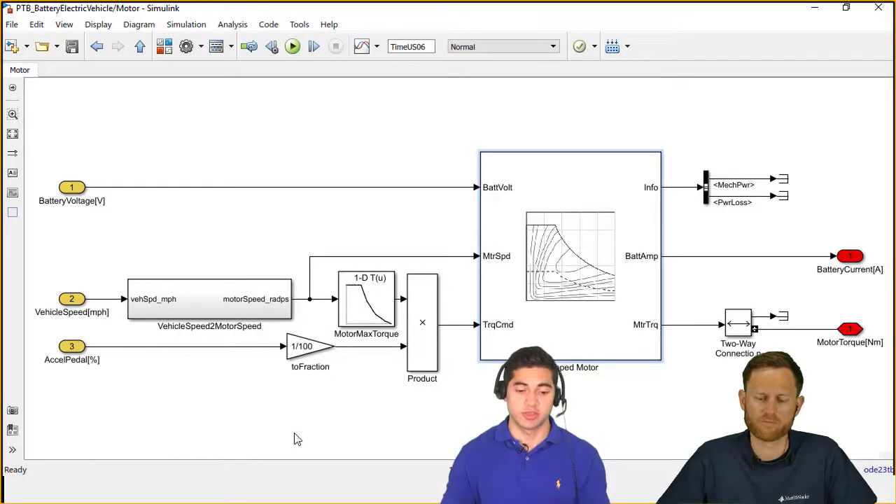
- Go up to the vehicle model, open the Battery subsystem, and trace LoadCurrent[A], AmbientTemp[C] and OutVolt
click(404, 233)
key(Escape)
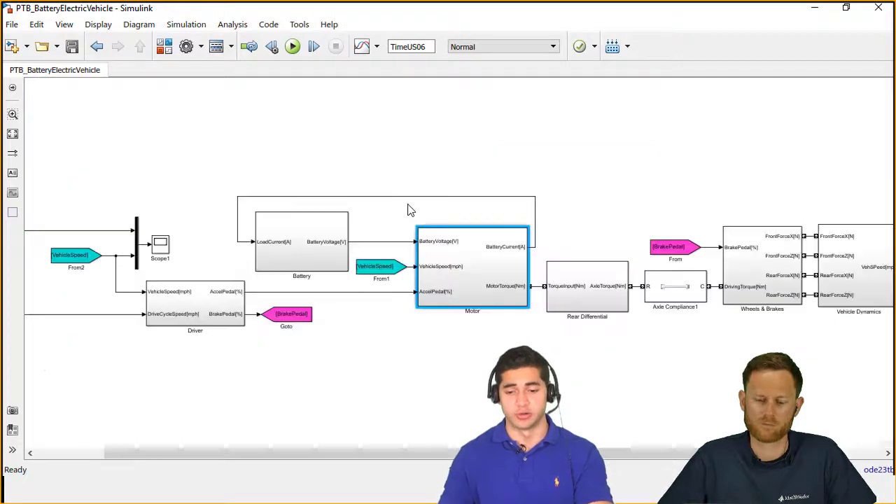
double_click(294, 245)
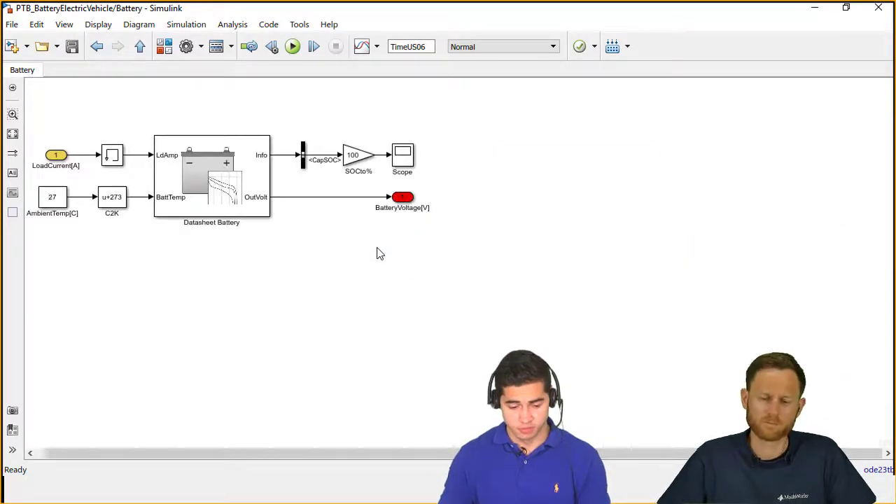
key(space)
click(378, 249)
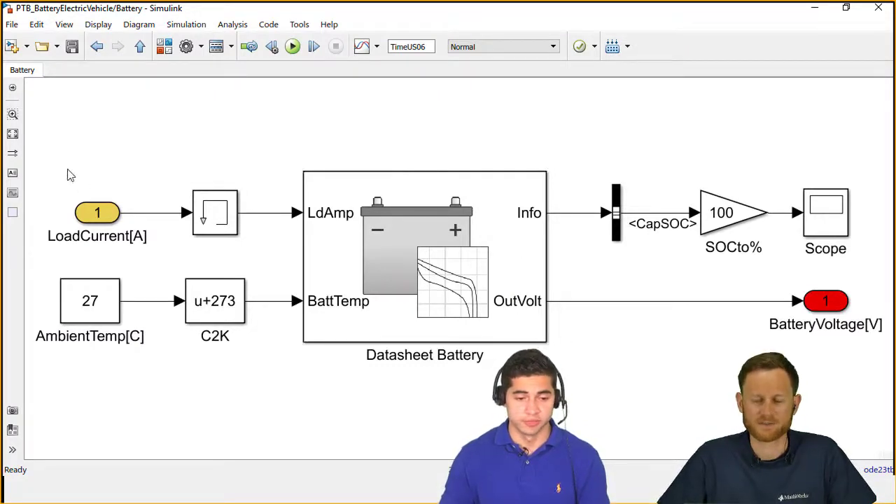
drag(67, 168, 168, 238)
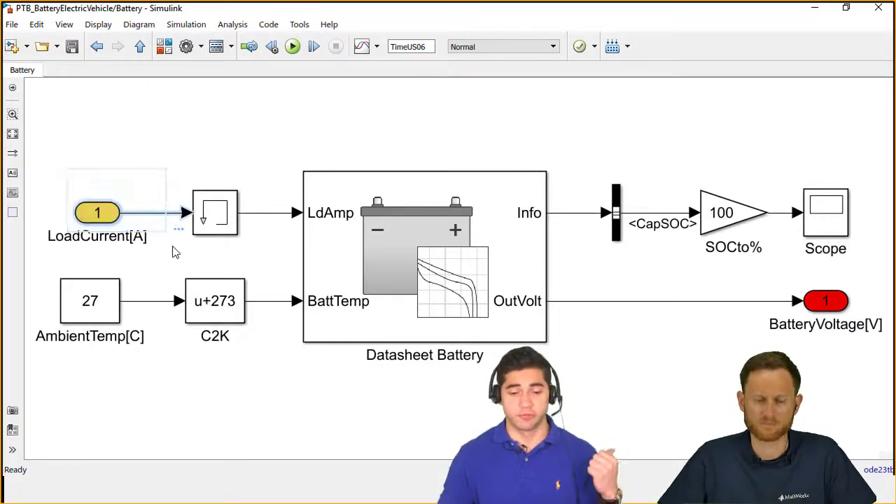
drag(41, 273, 249, 349)
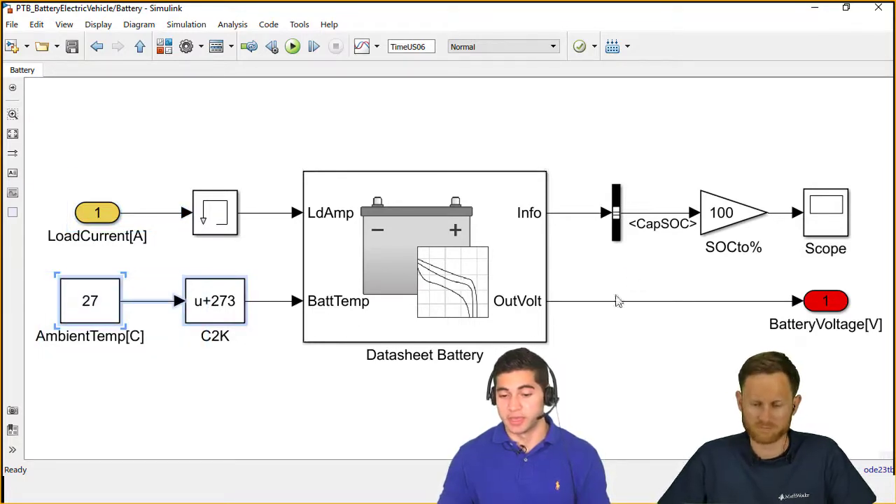
drag(592, 273, 693, 336)
- Review the Datasheet Battery parameters: 100 Ah capacity with bevNs series and bevNp parallel cells
shift+click(479, 297)
double_click(479, 297)
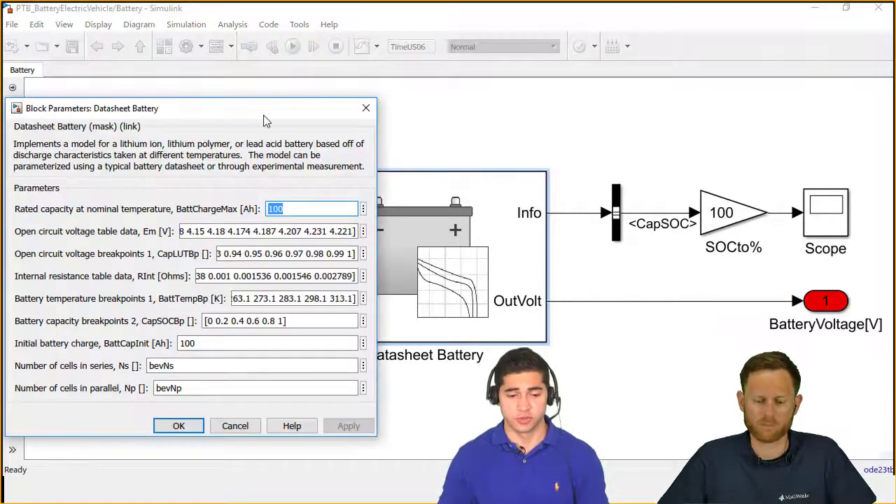
drag(266, 121, 390, 108)
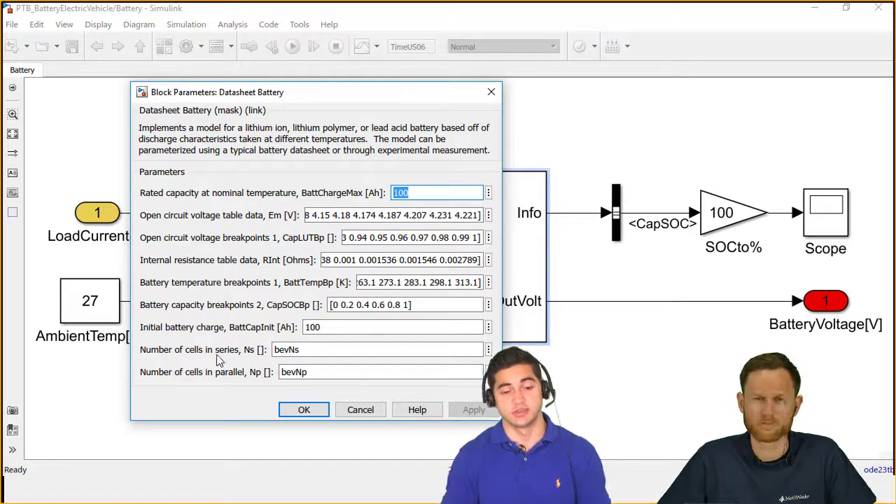
double_click(287, 349)
double_click(329, 371)
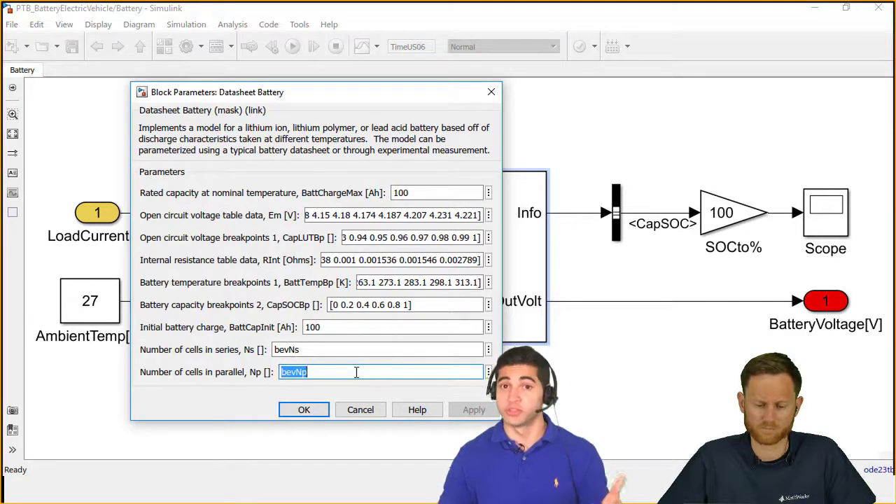
click(498, 93)
key(Escape)
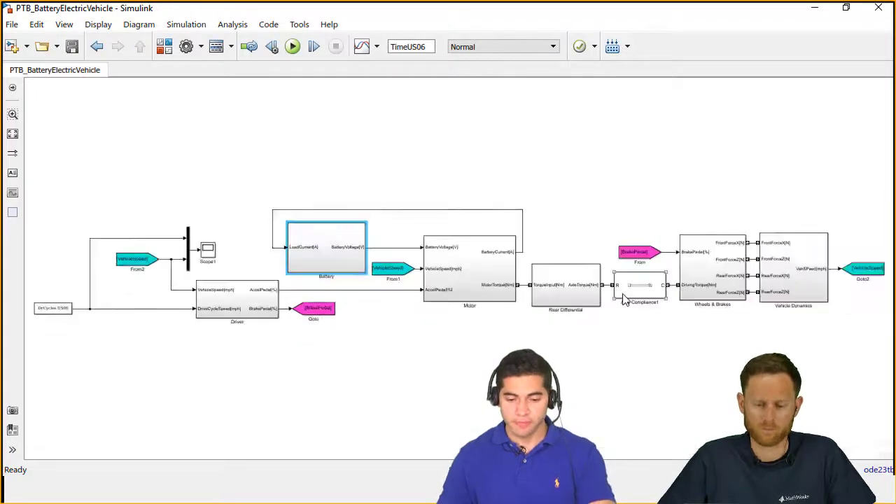
scroll(621, 304, up, 3)
click(369, 298)
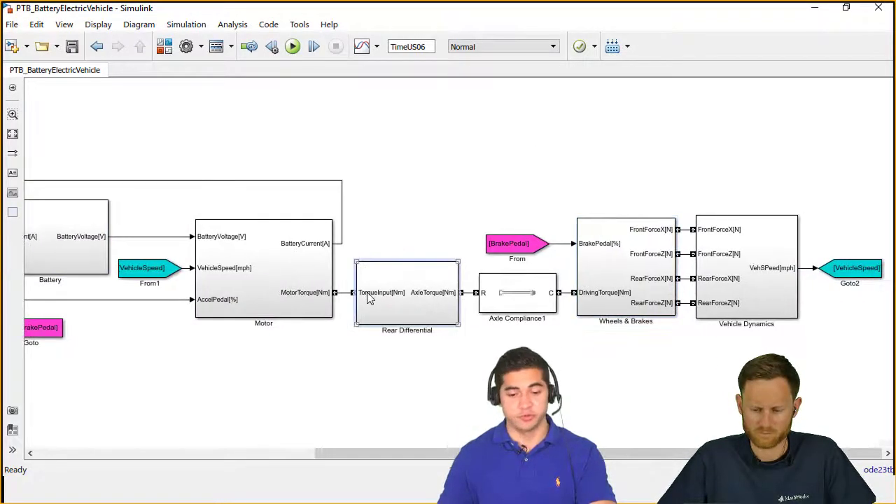
double_click(369, 296)
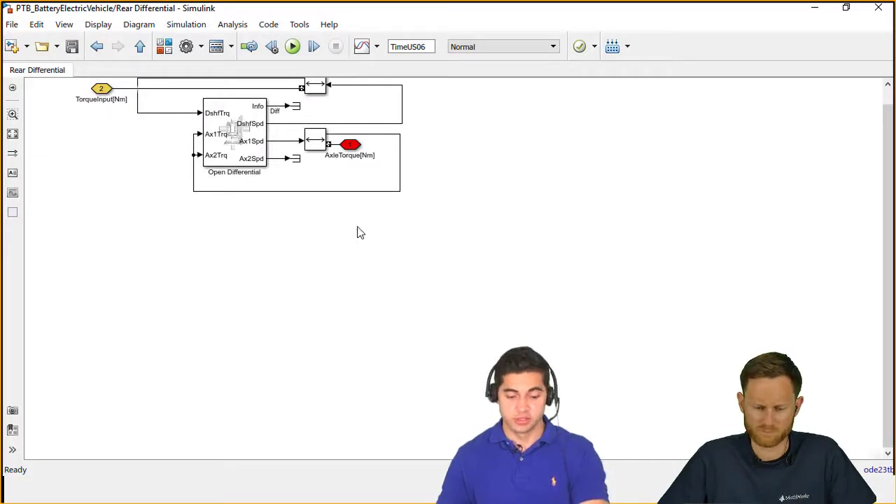
key(space)
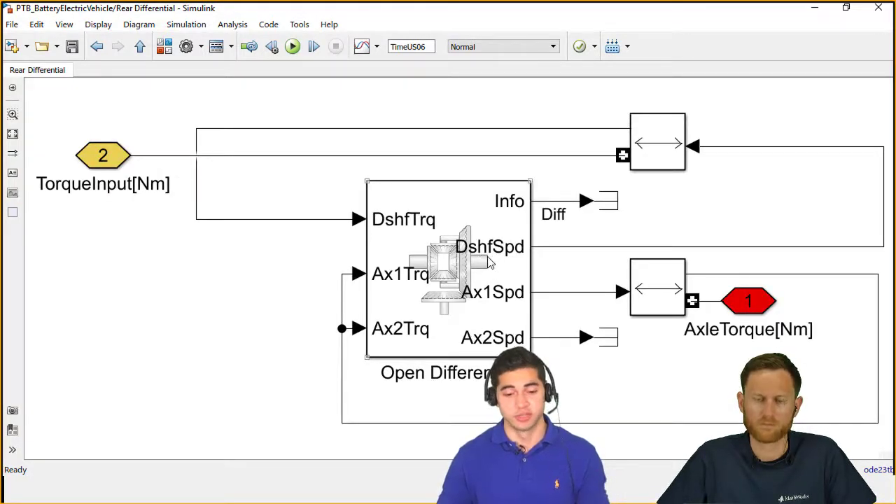
double_click(493, 263)
double_click(626, 282)
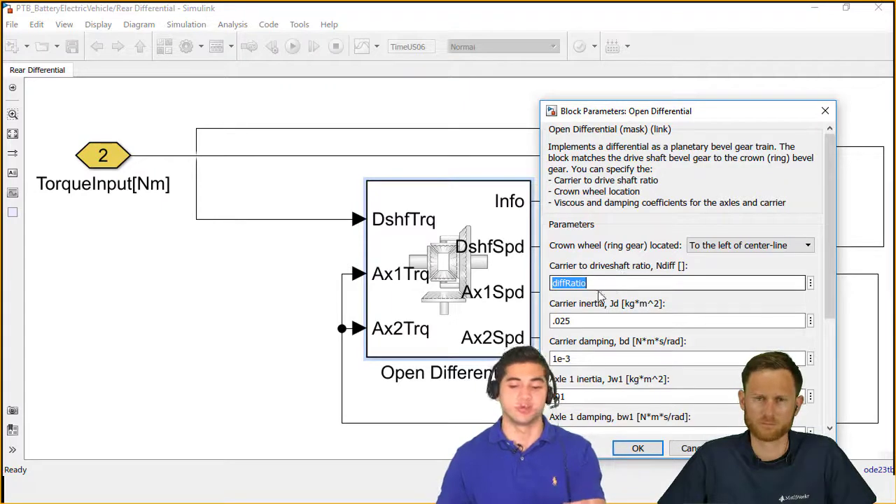
click(639, 446)
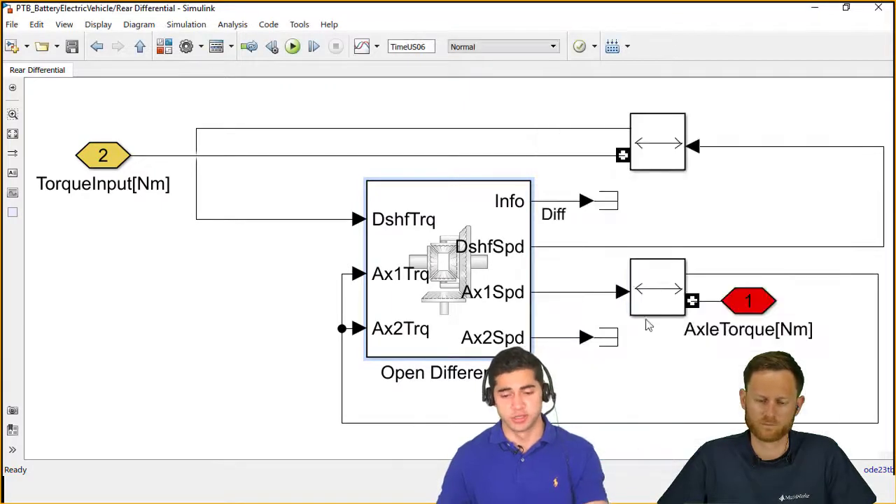
- Return to the top-level model and pick out the Motor and Axle Compliance1 blocks
key(Escape)
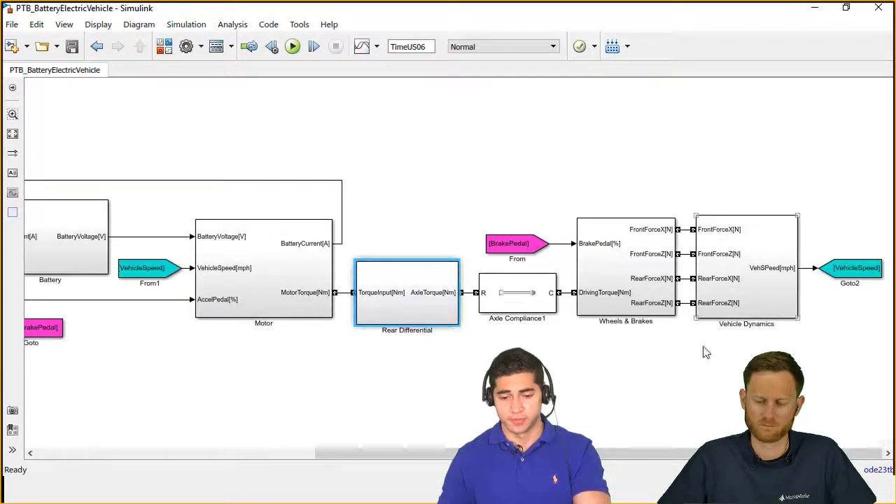
scroll(590, 344, right, 3)
click(161, 250)
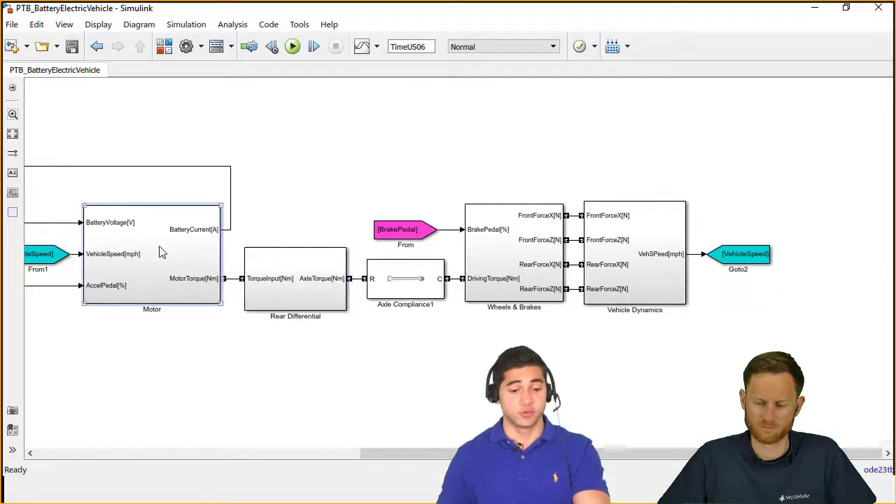
click(350, 292)
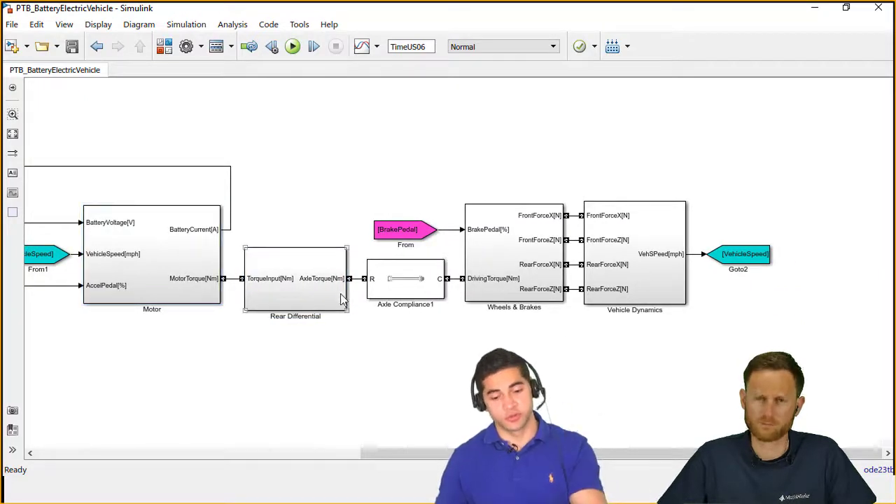
click(424, 280)
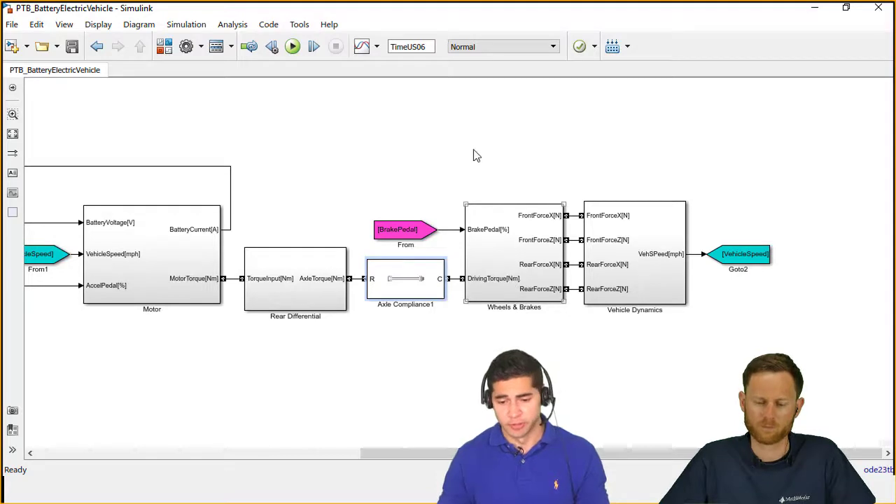
- Highlight Wheels & Brakes with Vehicle Dynamics, then fit the whole drivetrain into view
drag(472, 153, 680, 356)
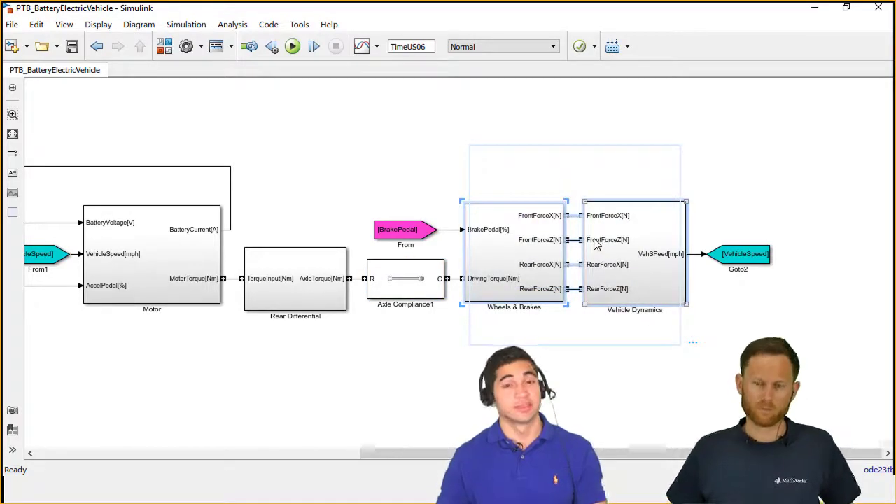
drag(475, 177, 647, 334)
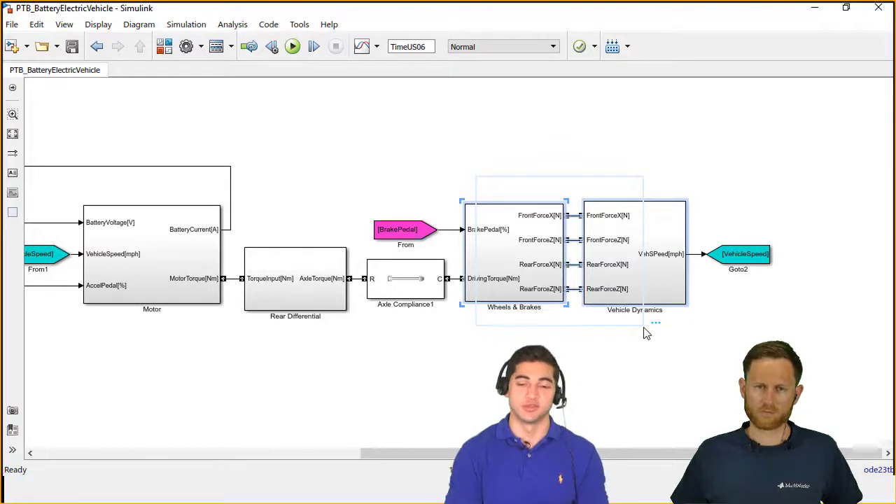
click(564, 369)
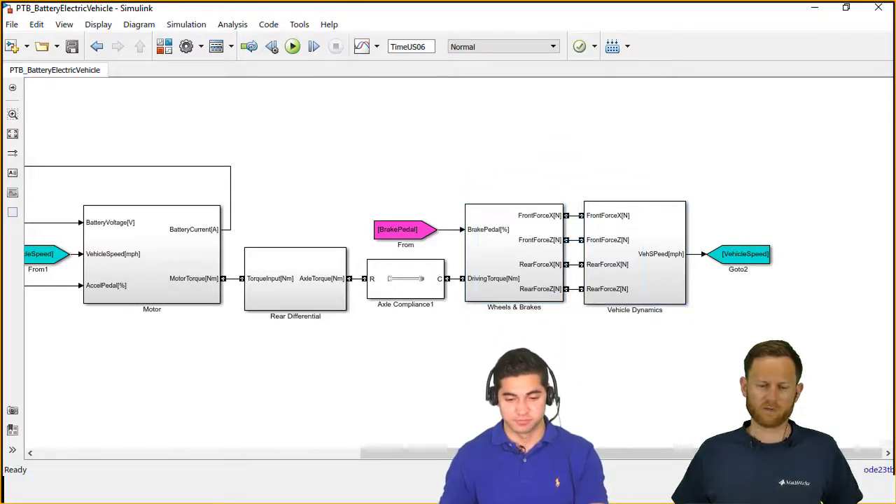
key(space)
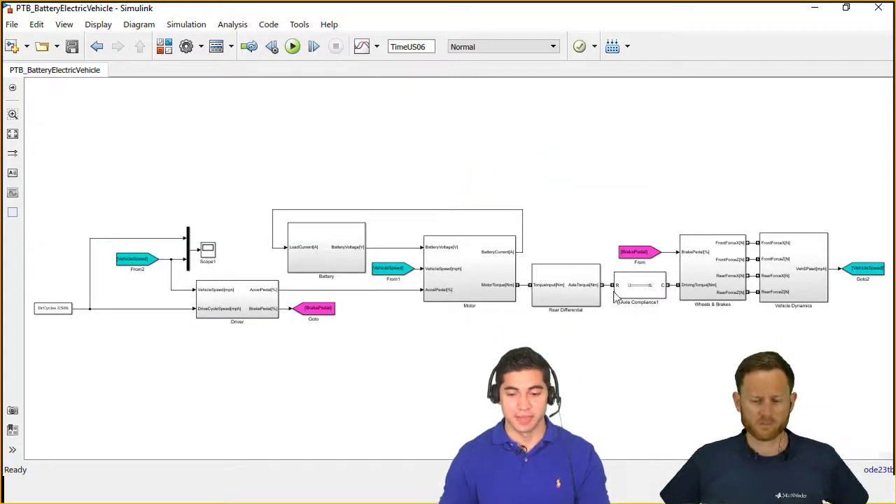
- Run the battery-electric vehicle simulation and open the Scope1 speed plot
mouse_move(621, 17)
mouse_down()
mouse_move(592, 40)
mouse_move(618, 14)
mouse_move(616, 2)
mouse_up()
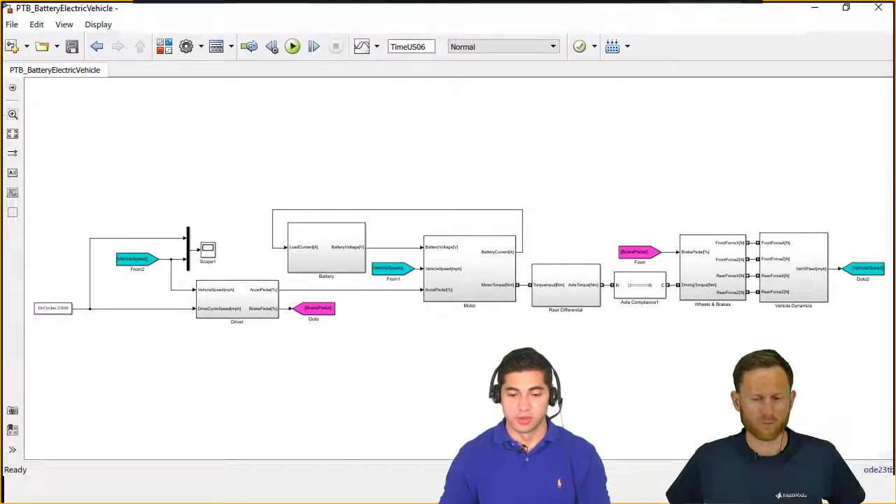
click(292, 47)
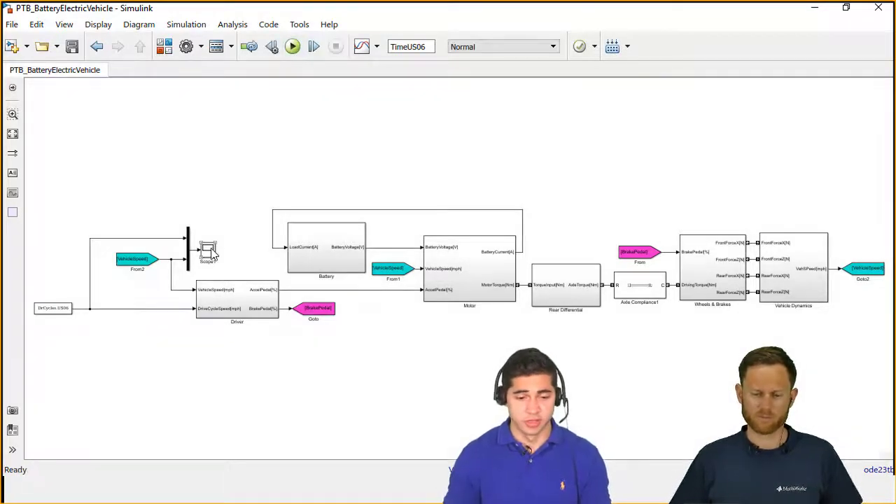
double_click(210, 250)
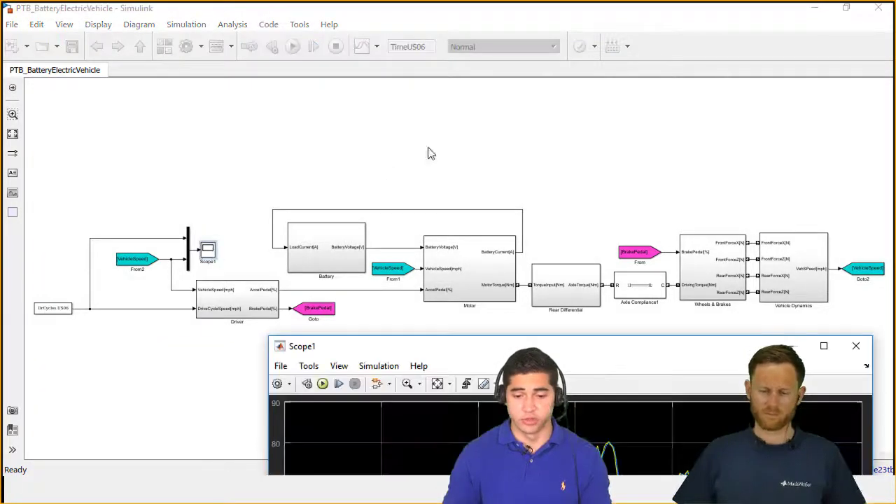
- Enlarge Scope1 to compare vehicle speed against the drive cycle, then resize and close it
double_click(478, 347)
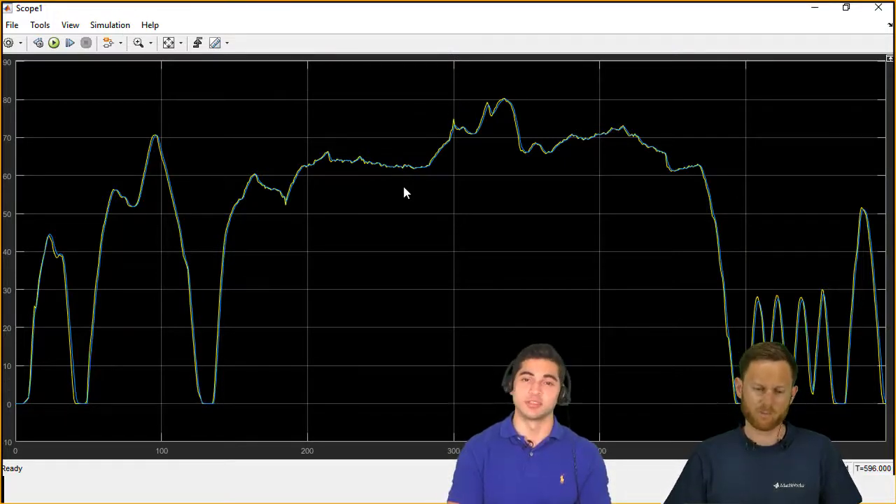
double_click(756, 18)
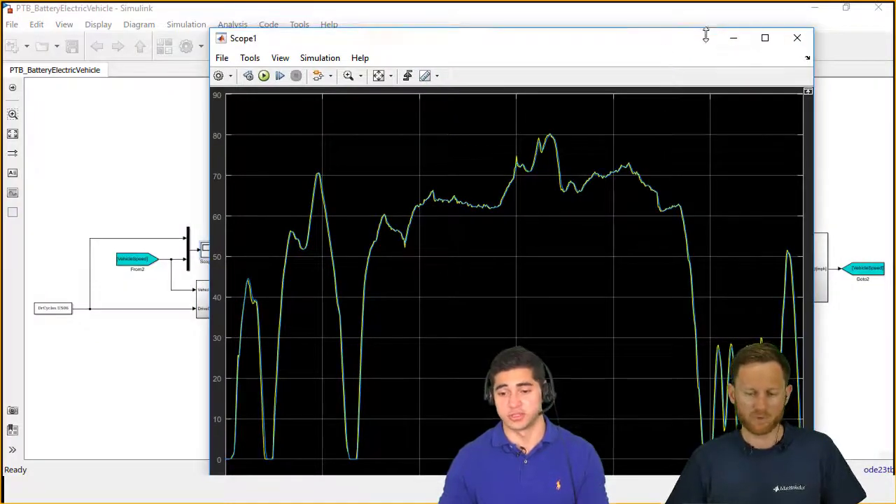
drag(705, 49, 760, 92)
drag(672, 100, 587, 36)
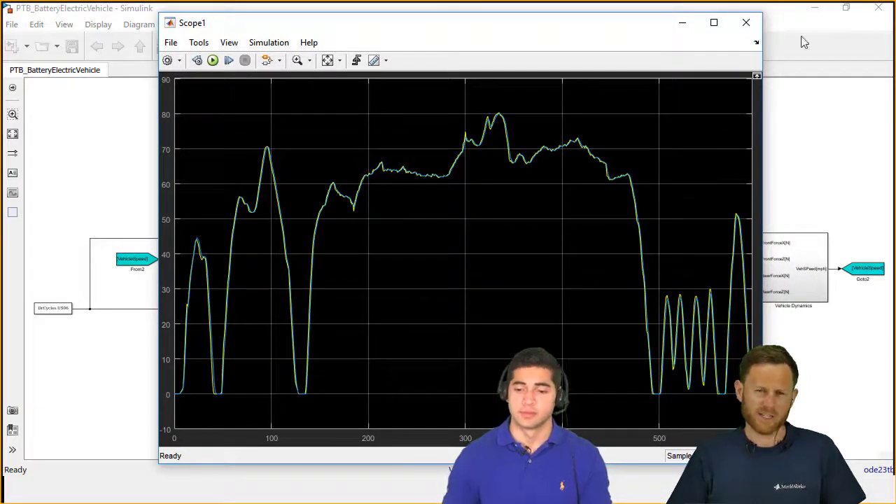
click(747, 22)
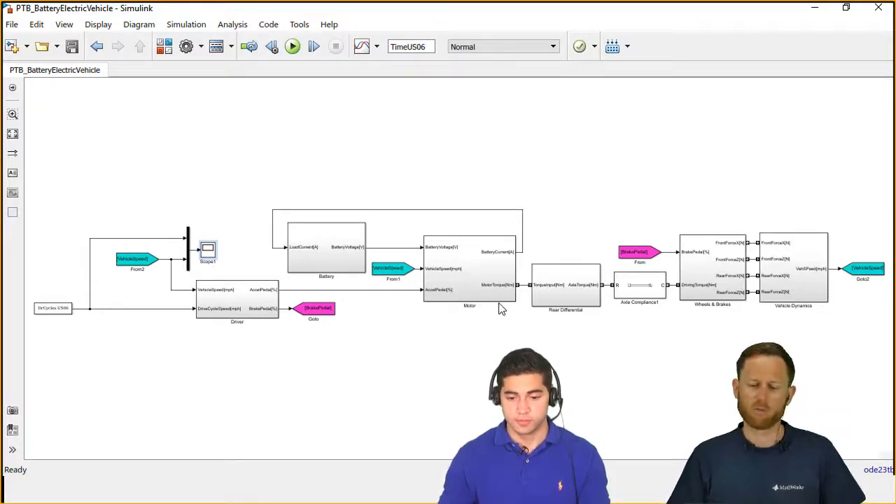
- Open the Battery subsystem's scope to see state of charge fall from 100% to about 88%, then go back up
click(353, 270)
double_click(354, 271)
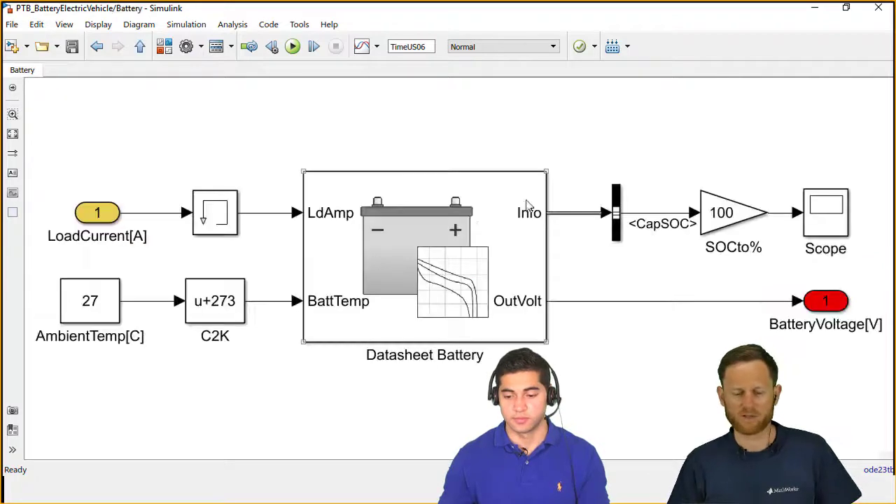
double_click(829, 225)
drag(770, 257, 515, 126)
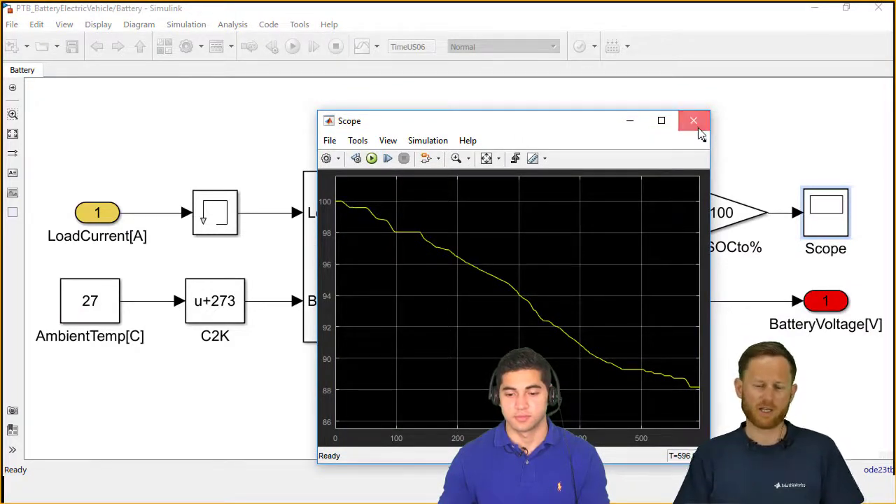
click(693, 122)
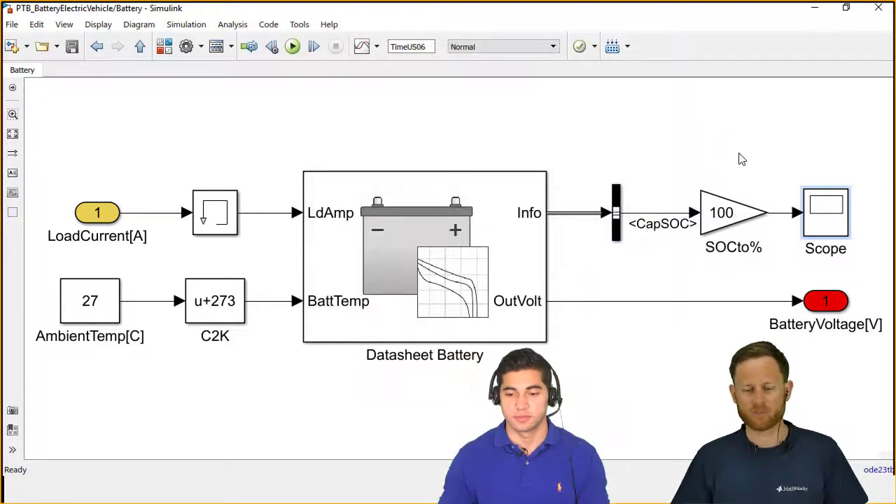
key(Escape)
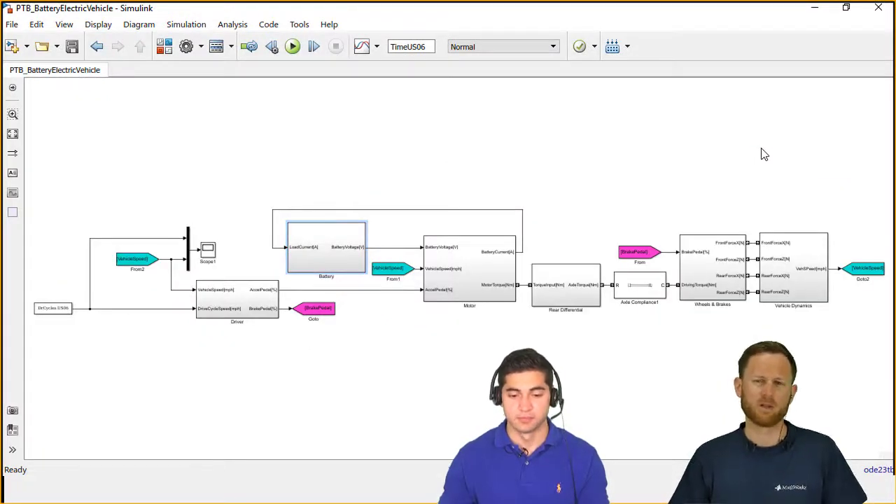
- Close the battery-electric vehicle model and switch to the PTB_ConventionalModel window
click(846, 7)
click(875, 42)
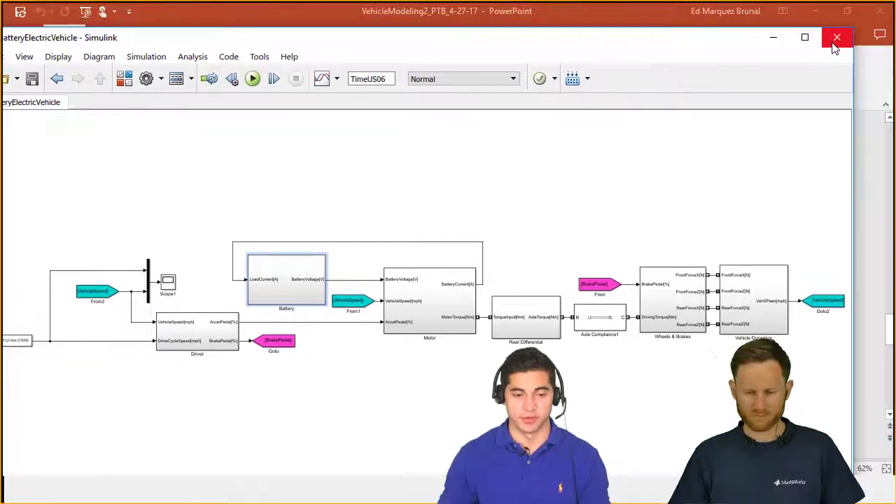
key(alt+Tab)
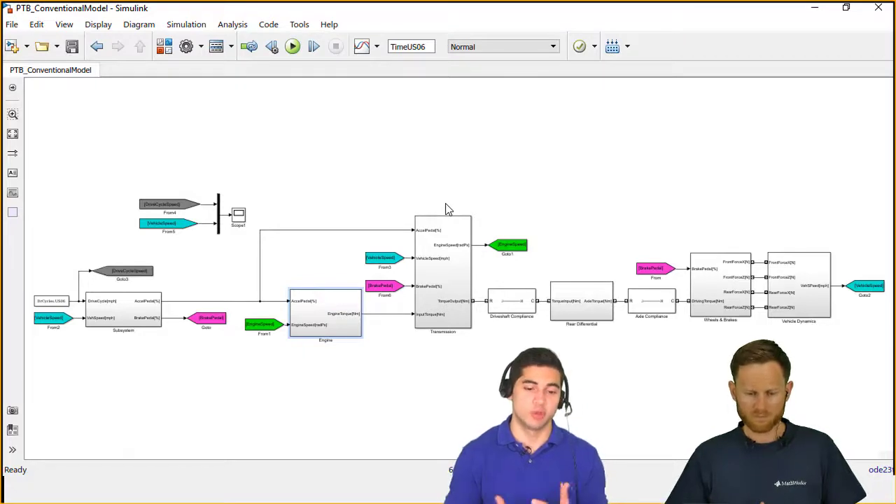
- Highlight the driver subsystem, then the Rear Differential, Axle Compliance and vehicle dynamics blocks
click(145, 324)
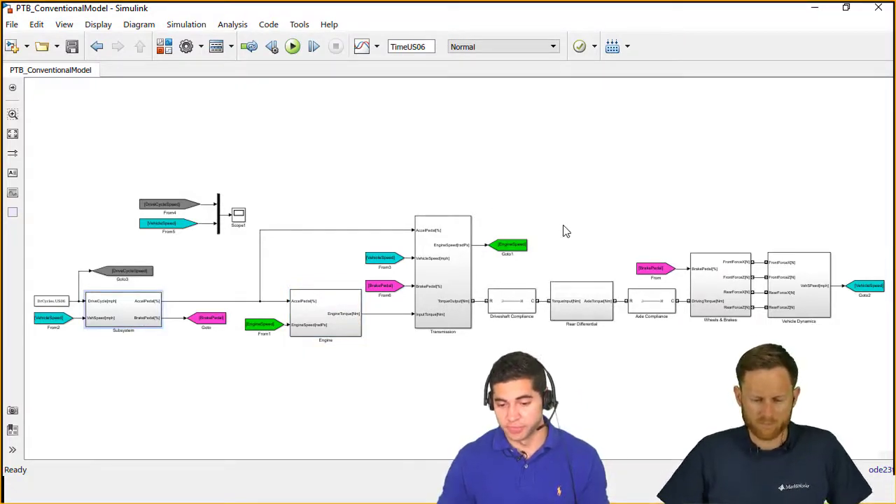
drag(563, 224, 812, 364)
click(639, 366)
drag(562, 247, 823, 336)
click(563, 352)
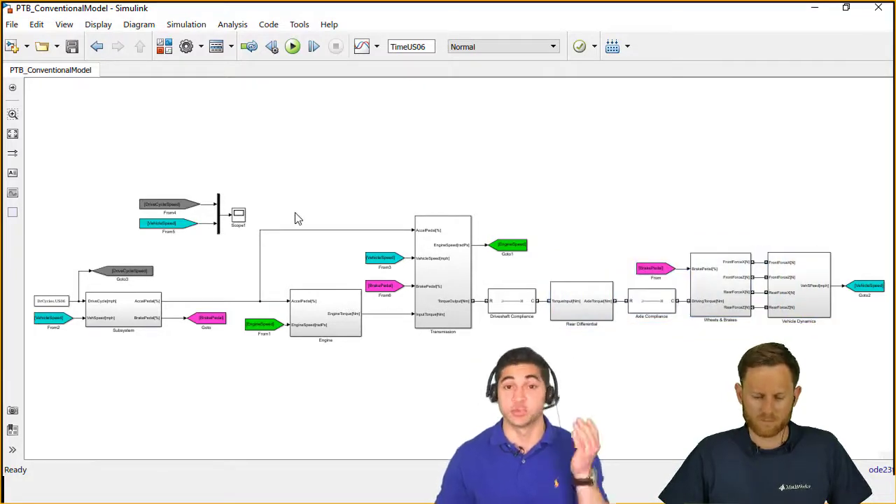
- Highlight the Engine and Transmission blocks together, ending with the Engine block selected
drag(282, 201, 465, 387)
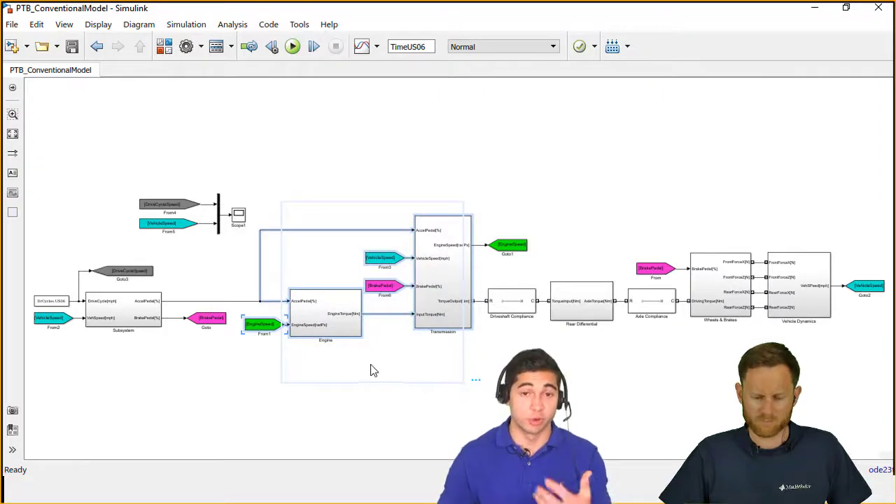
scroll(334, 350, up, 4)
scroll(320, 336, down, 1)
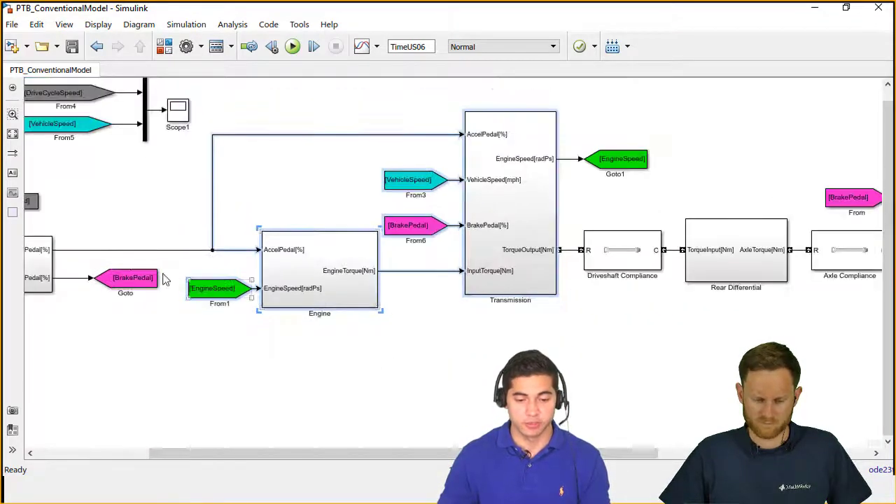
click(117, 290)
click(52, 278)
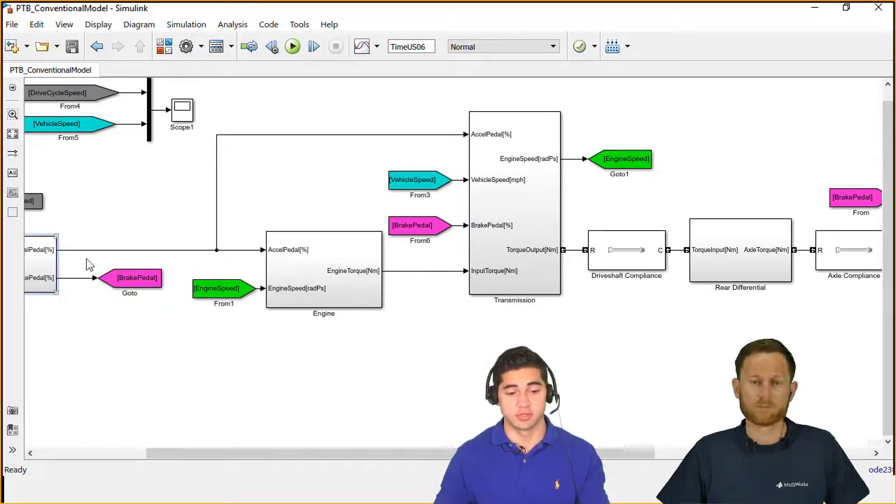
click(320, 270)
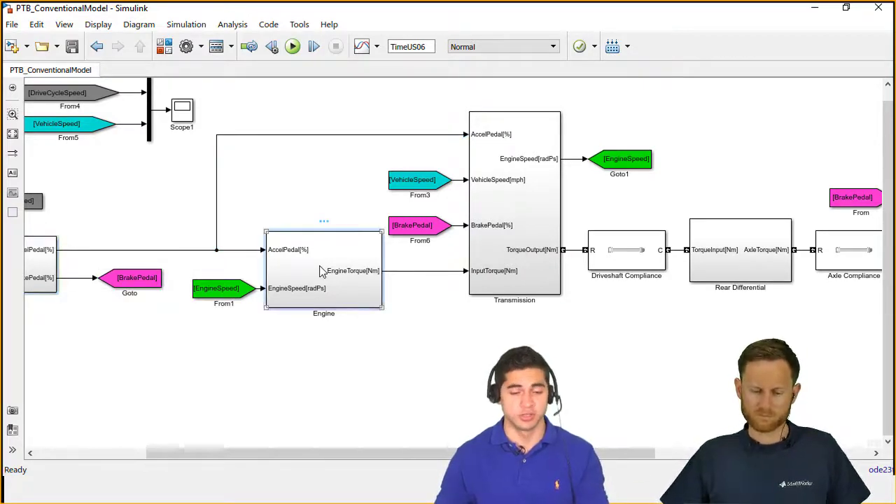
- Open the Engine subsystem and pick out the APP2TrqCmd lookup and Mapped SI Engine blocks
double_click(320, 270)
key(space)
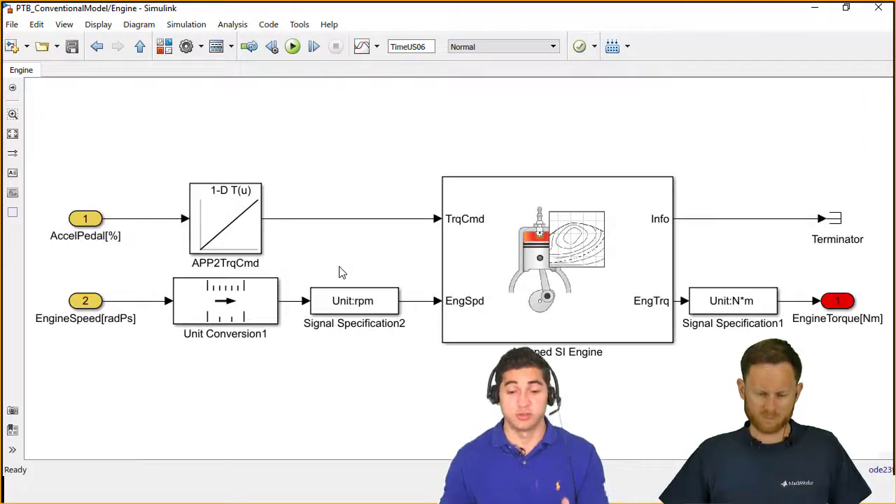
click(635, 203)
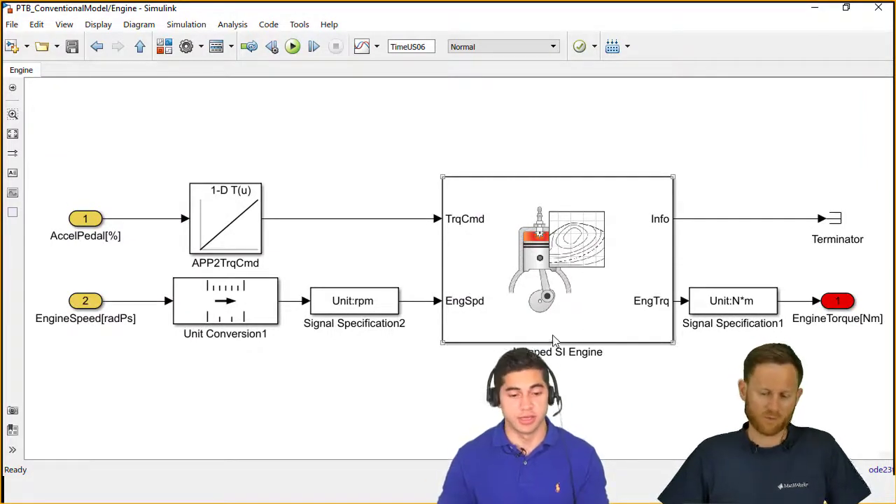
drag(154, 171, 264, 245)
click(354, 208)
click(539, 268)
- Open the Mapped SI Engine block parameters and enlarge the dialog
double_click(539, 263)
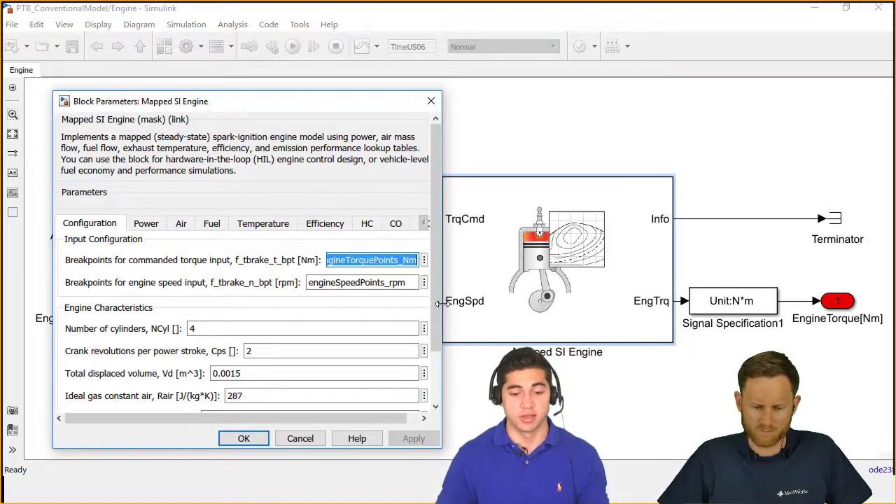
drag(441, 306, 663, 301)
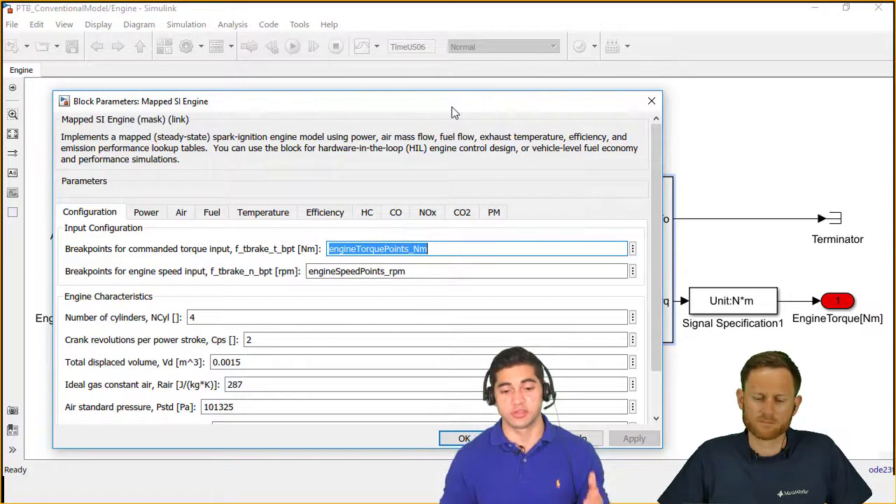
click(460, 80)
double_click(560, 263)
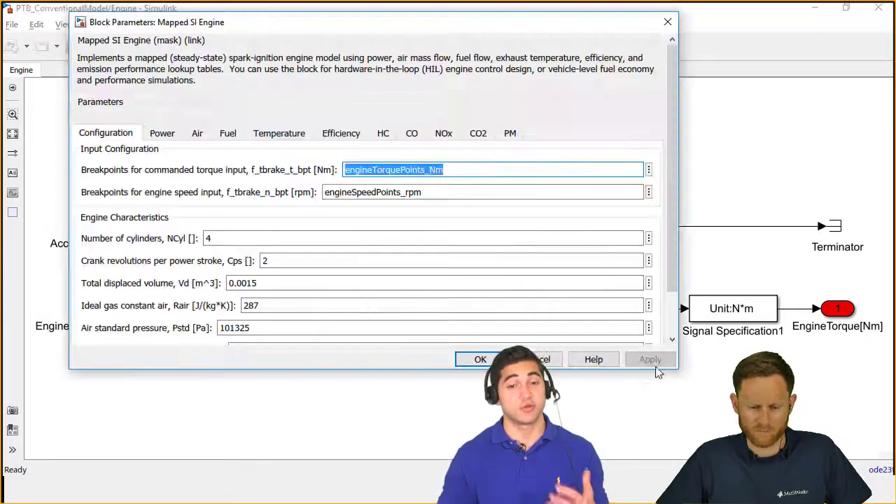
drag(675, 366, 690, 429)
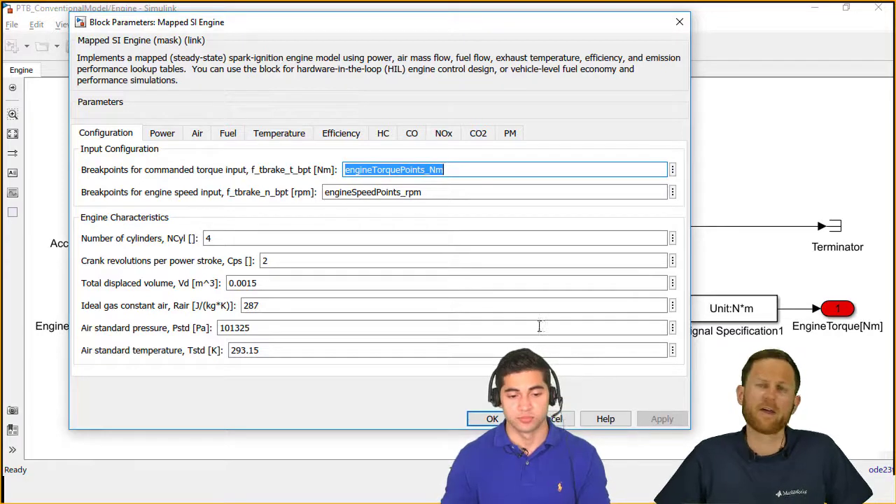
- Plot the brake torque map from the Power settings and rotate the 3-D surface
click(161, 133)
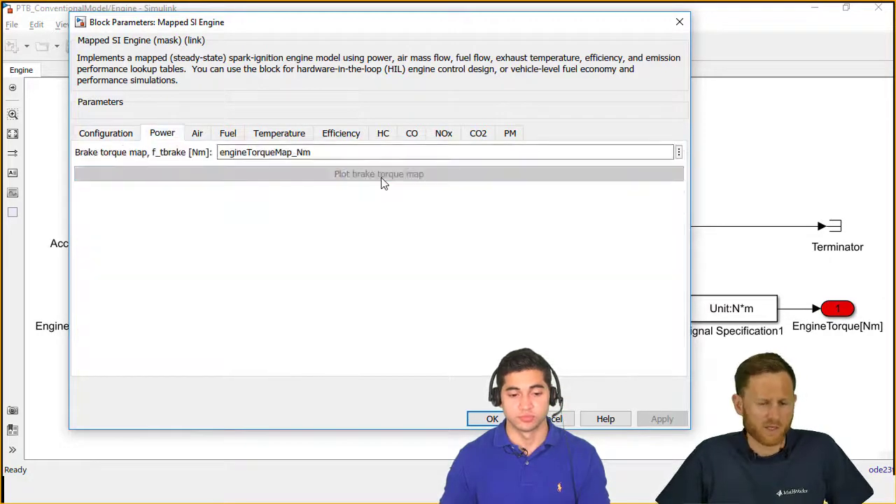
click(383, 181)
drag(690, 26, 701, 26)
click(634, 58)
drag(678, 172, 695, 154)
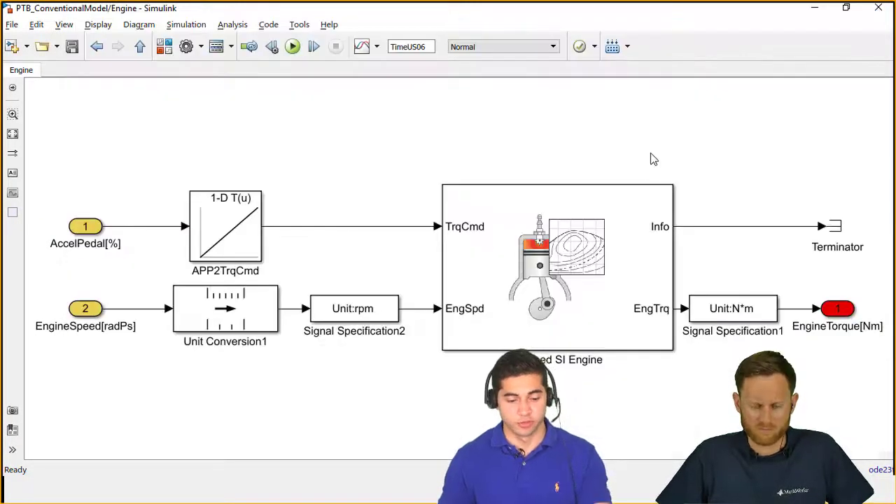
- Go back to the top level and open the Transmission subsystem
key(Escape)
double_click(494, 208)
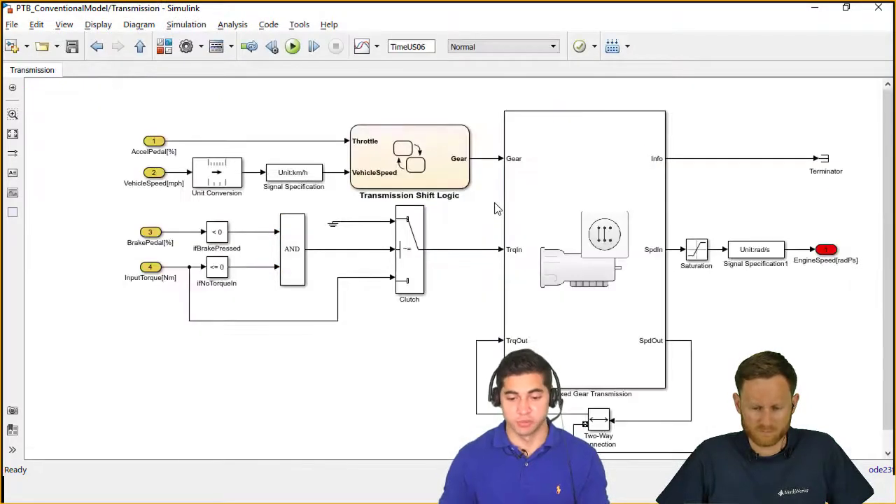
click(495, 249)
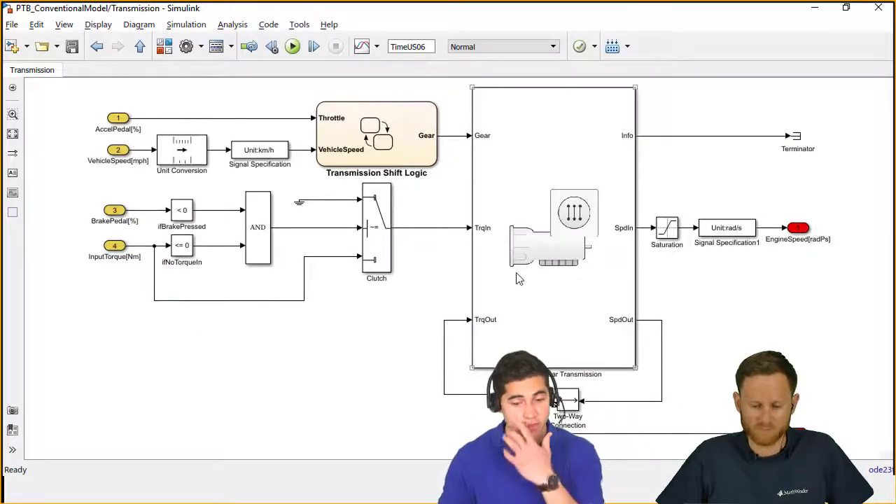
click(595, 398)
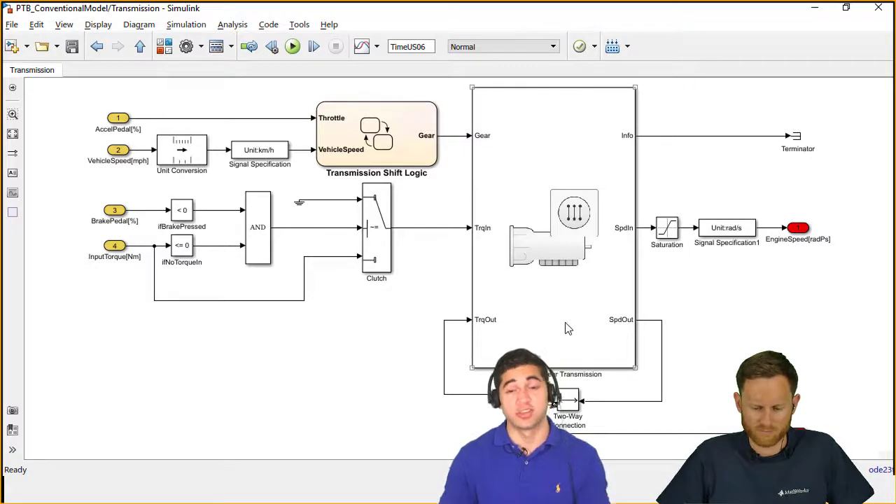
click(454, 241)
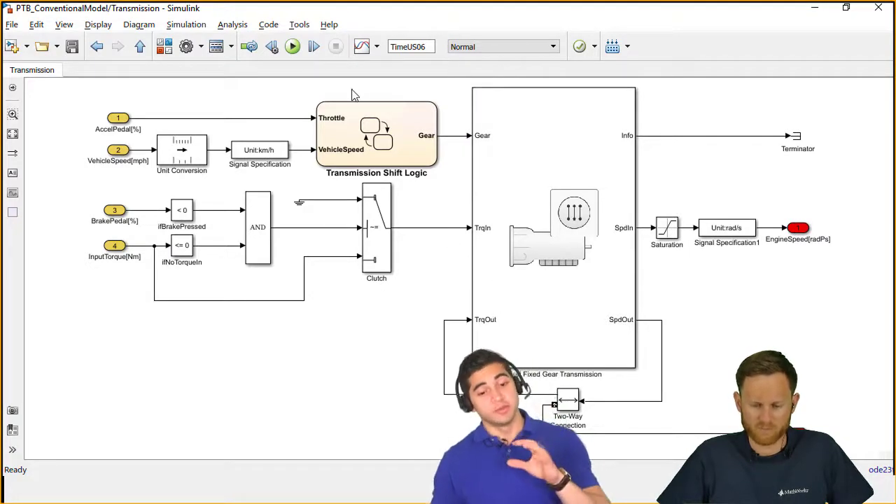
- Highlight the Transmission Shift Logic chart, the Clutch with AND and Ground, and the Gear/TrqIn/TrqOut lines
drag(339, 102, 400, 155)
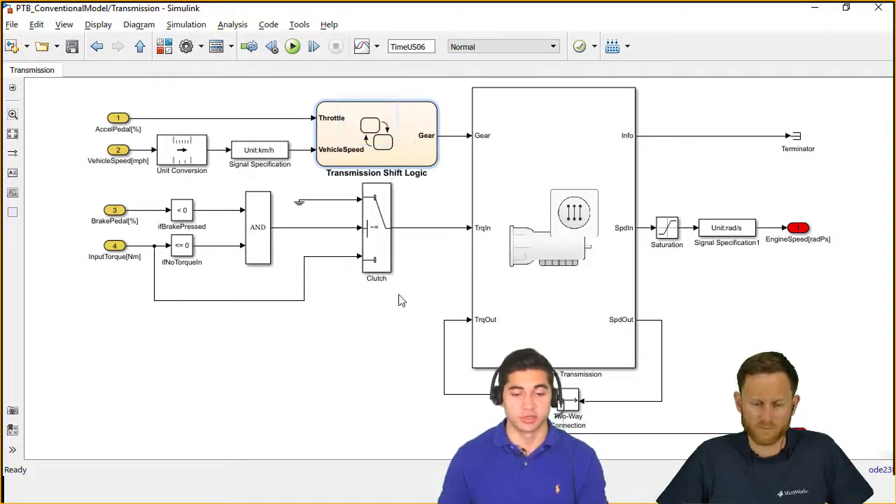
drag(404, 300, 341, 196)
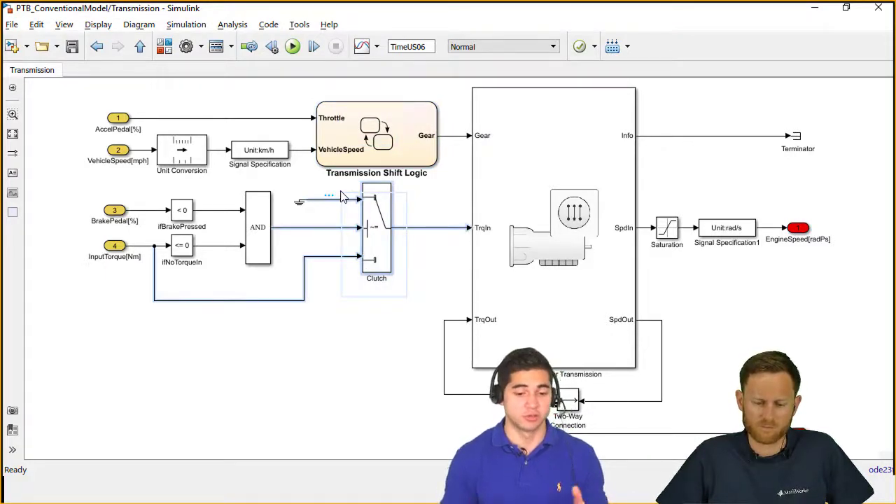
click(420, 303)
drag(421, 297, 240, 185)
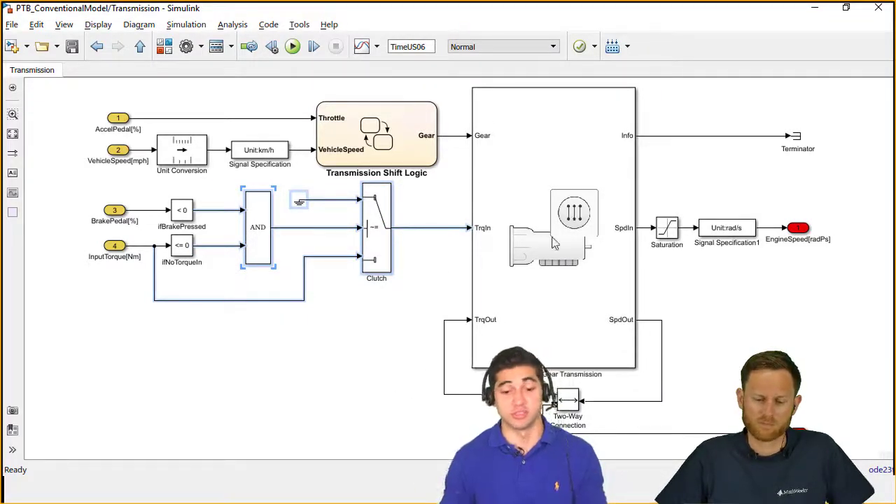
drag(449, 117, 475, 368)
- Highlight the Terminator, Saturation and EngineSpeed[radPs] output, SpdOut line and gear transmission block
drag(683, 112, 802, 177)
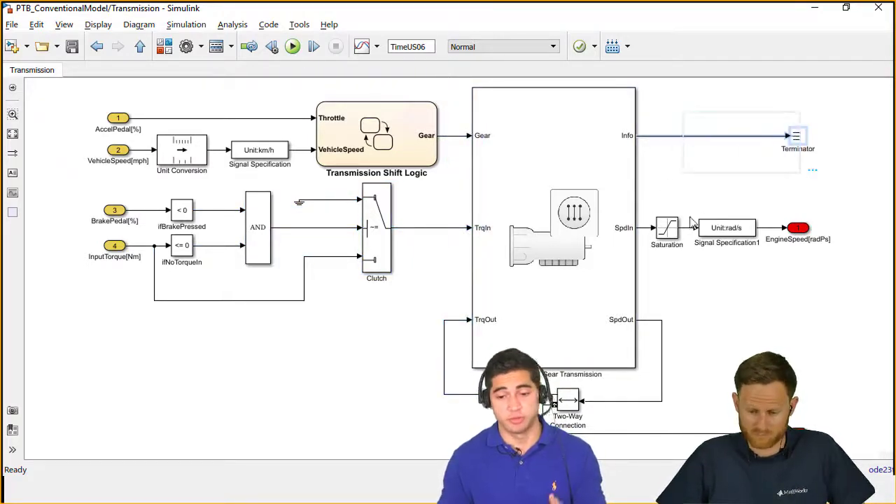
drag(652, 191, 808, 263)
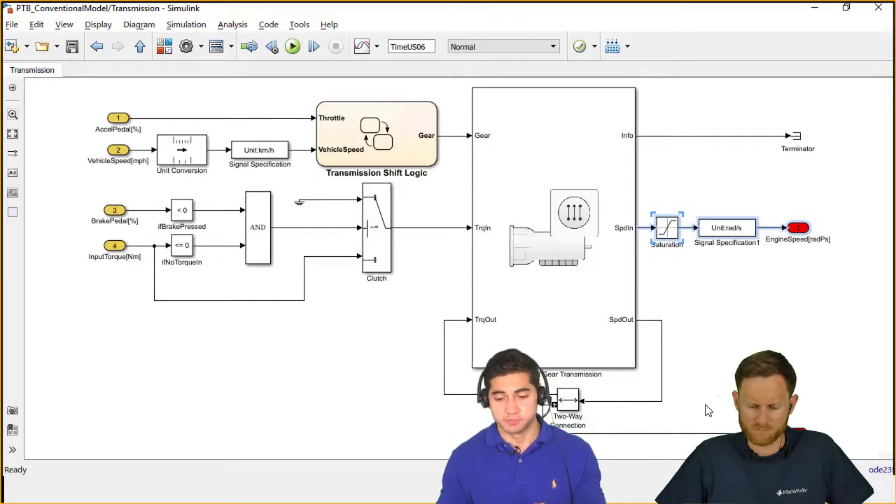
click(664, 400)
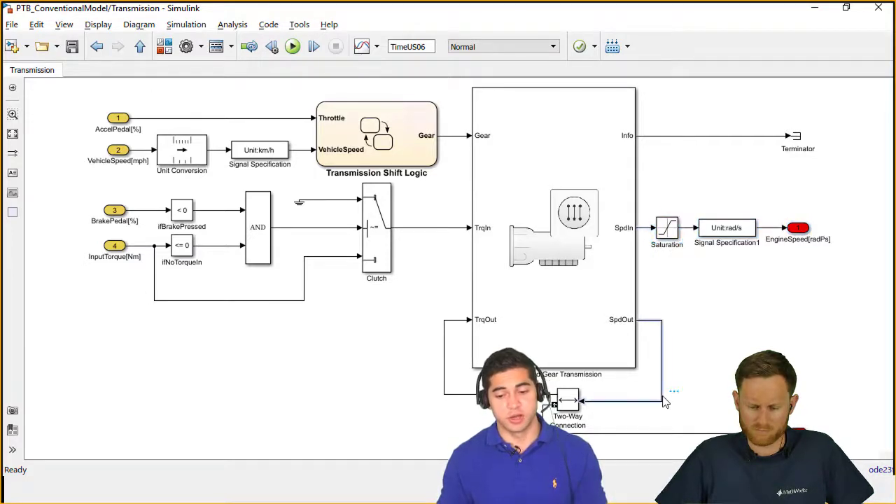
click(475, 348)
click(601, 377)
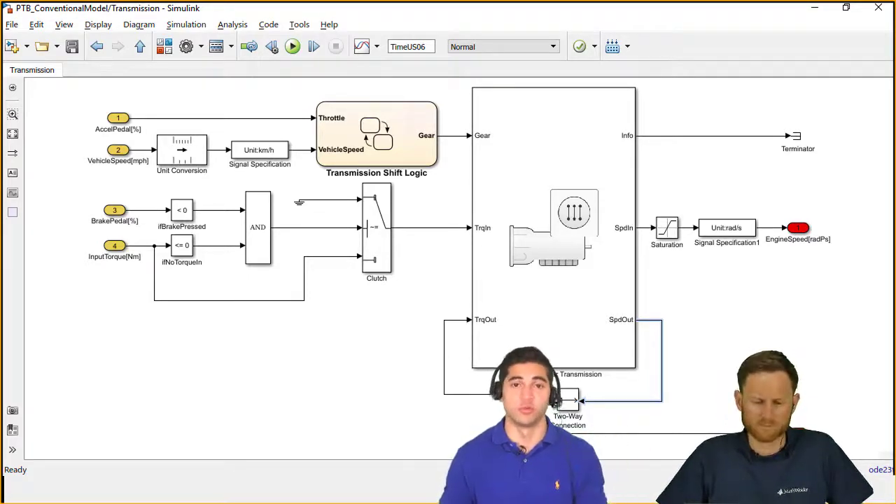
- Open the Ideal Fixed Gear Transmission parameters and widen them to read gears -1 to 6 and ratios
double_click(603, 294)
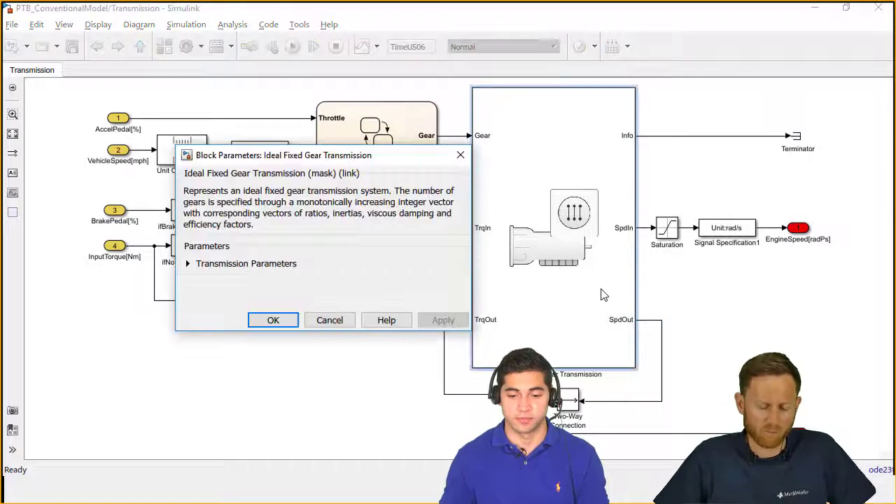
click(187, 264)
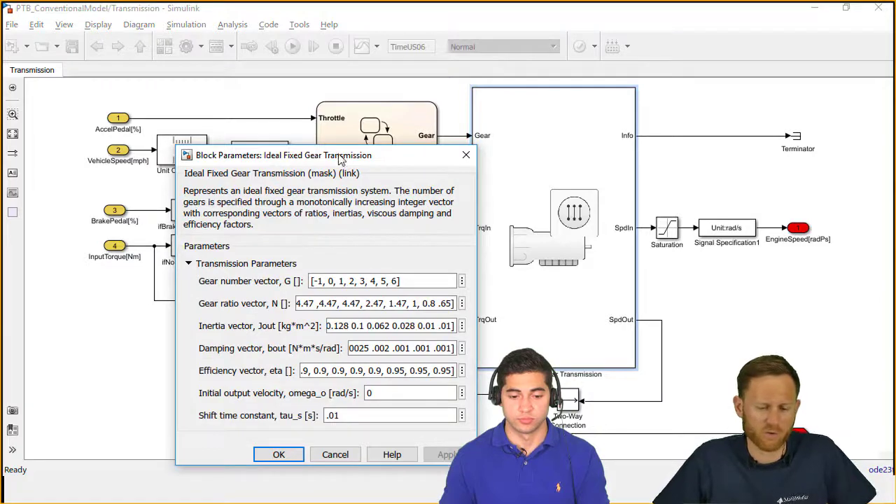
drag(338, 164, 653, 107)
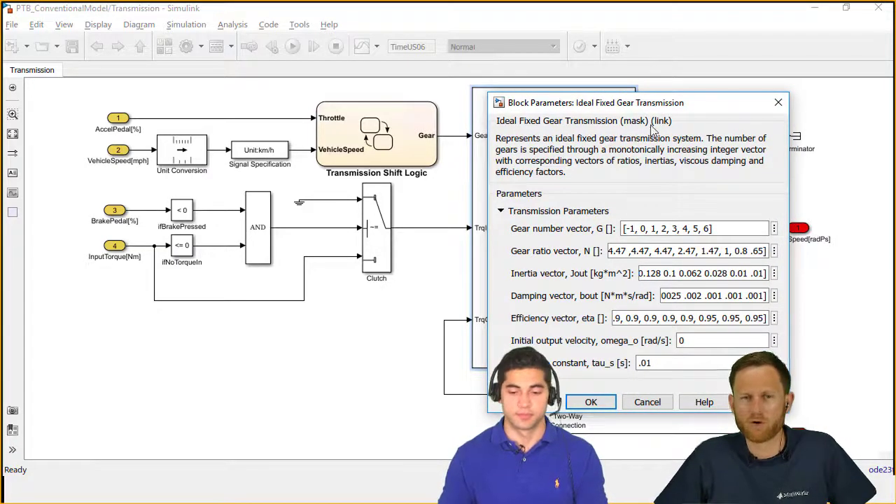
drag(658, 109, 705, 84)
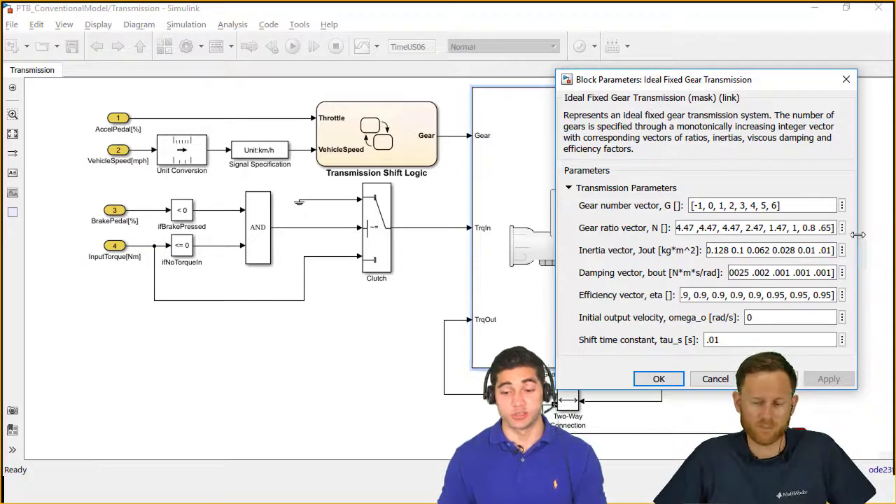
drag(857, 235, 891, 221)
drag(729, 96, 686, 105)
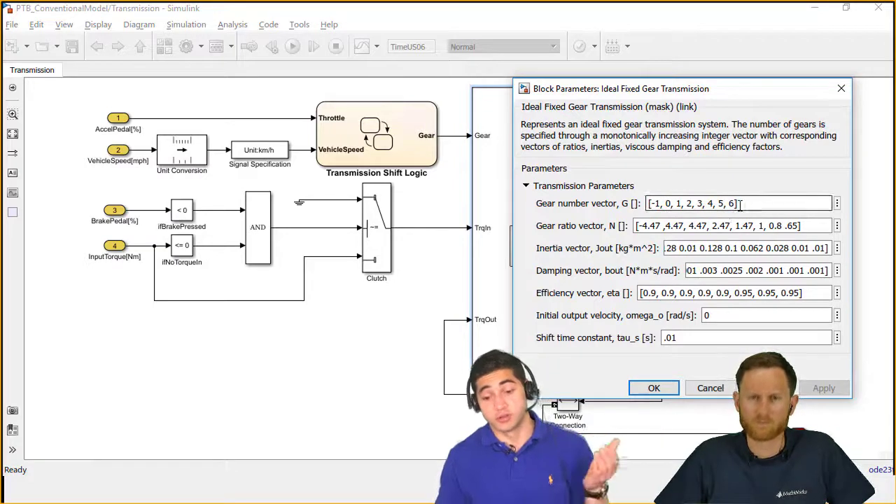
triple_click(751, 224)
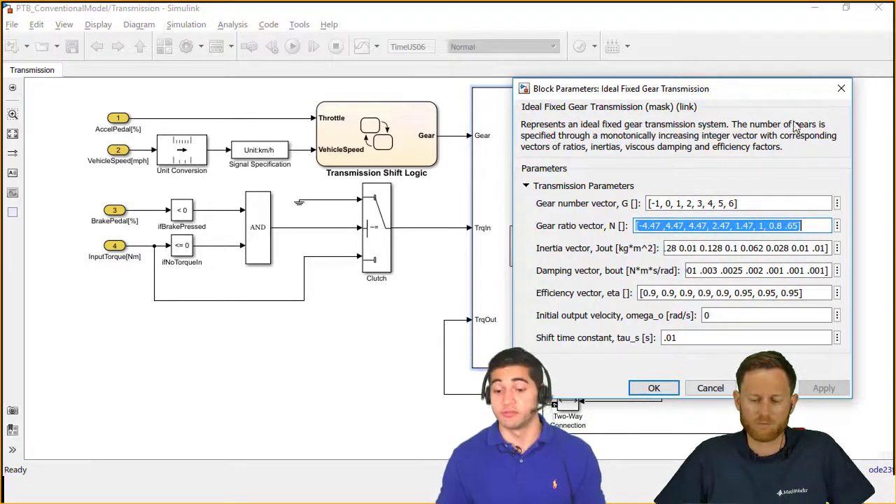
- Close the transmission parameters and return to the PTB_ConventionalModel diagram
click(841, 89)
click(688, 199)
key(Escape)
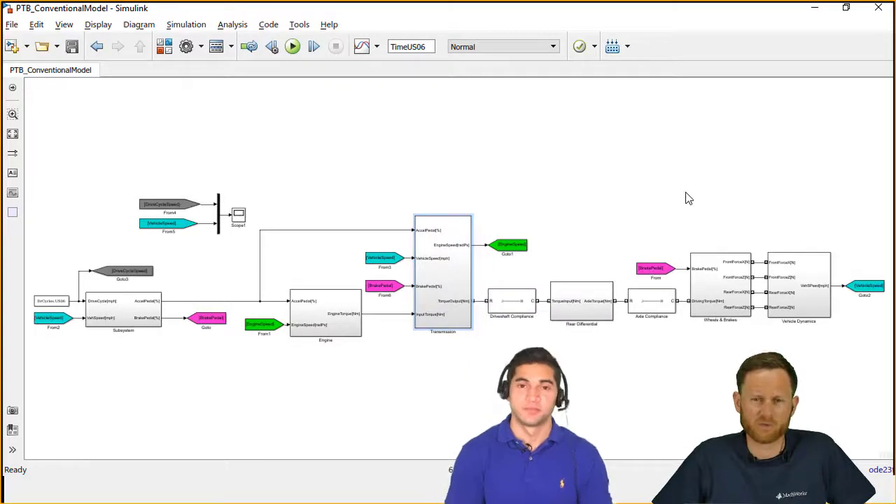
- Launch the PTB_ConventionalModel simulation with the toolbar Run button
click(293, 47)
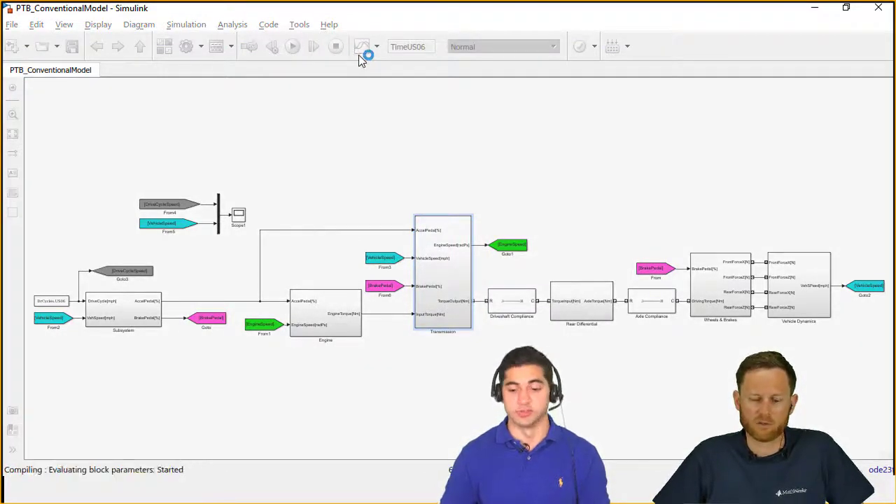